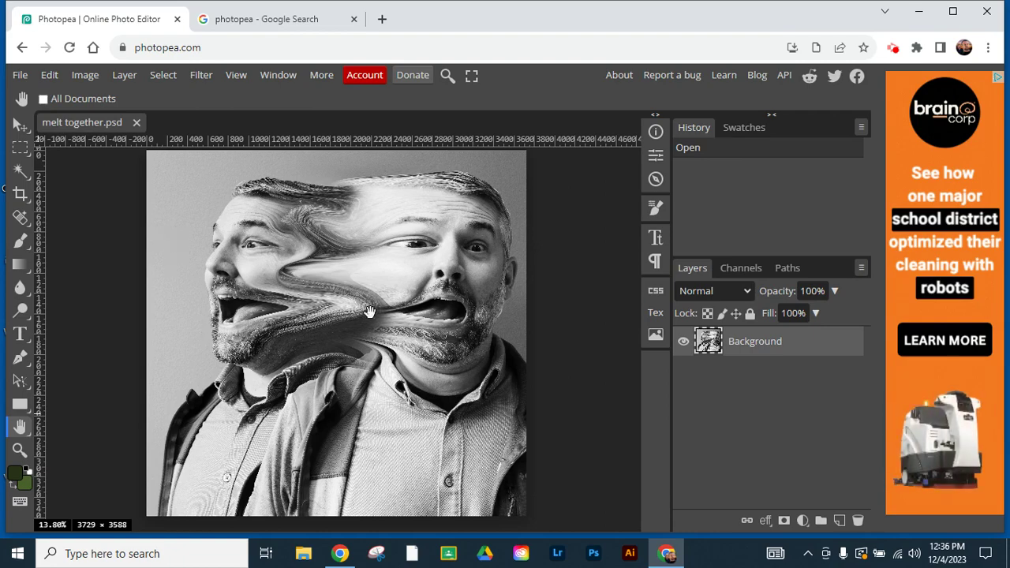
Load Photopea's start screen in the second tab from the Google search result
{"action": "left_click", "coordinate": [288, 24]}
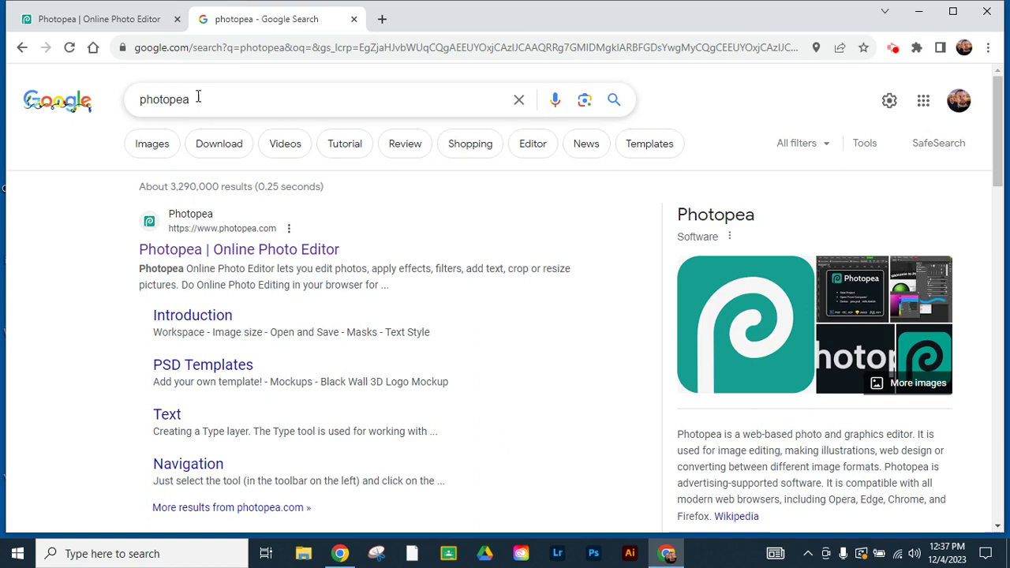
{"action": "left_click", "coordinate": [258, 257]}
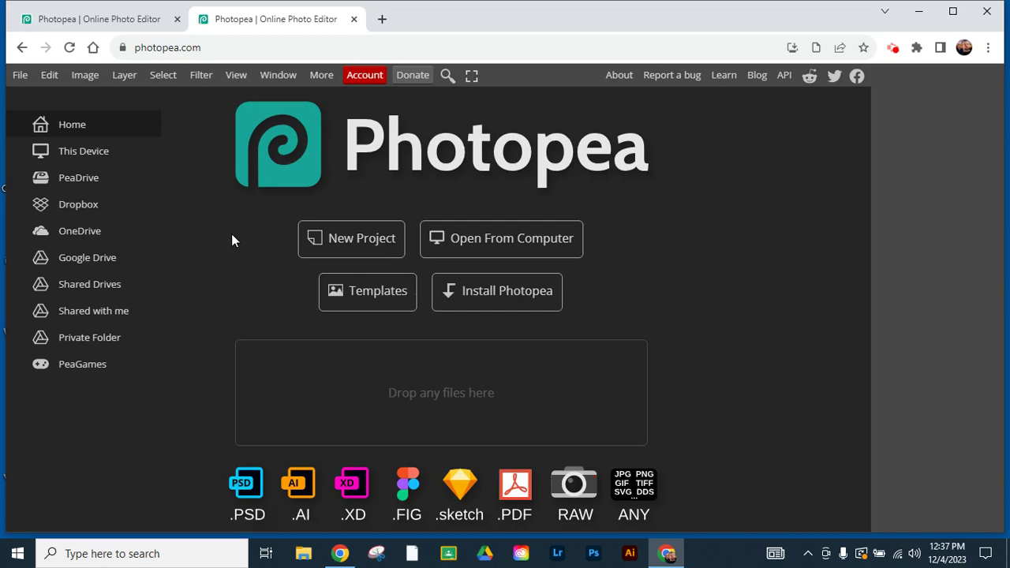
Open the front-facing portrait IMG_8106 from the Lunden folder
{"action": "left_click", "coordinate": [506, 243]}
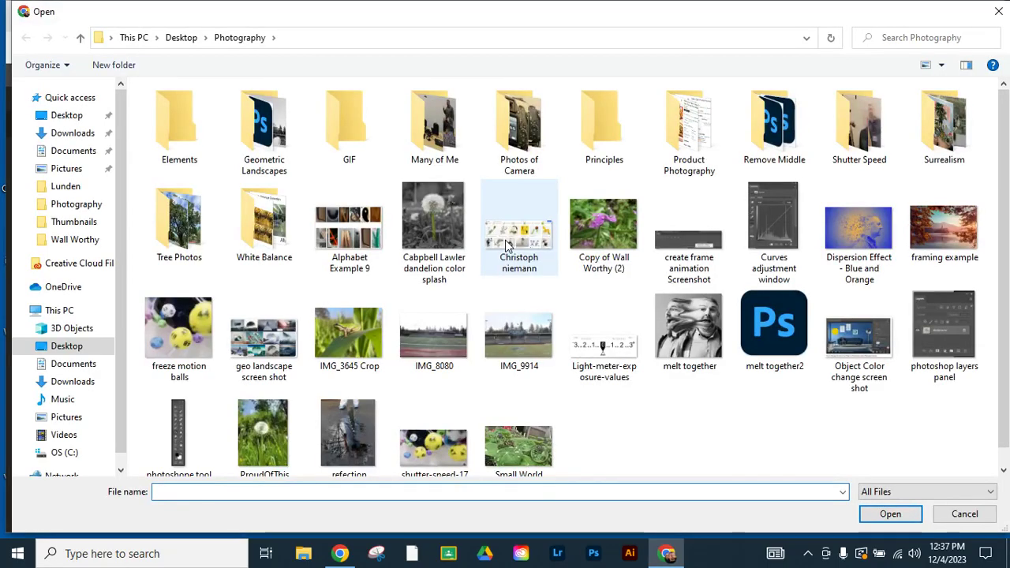
{"action": "left_click", "coordinate": [79, 193]}
{"action": "left_click", "coordinate": [422, 143]}
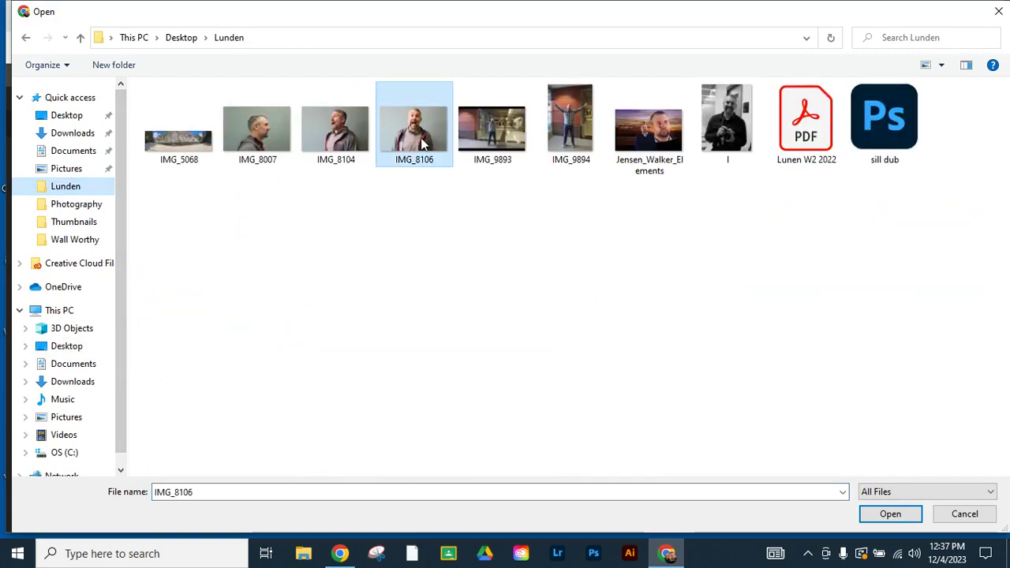
{"action": "double_click", "coordinate": [422, 143]}
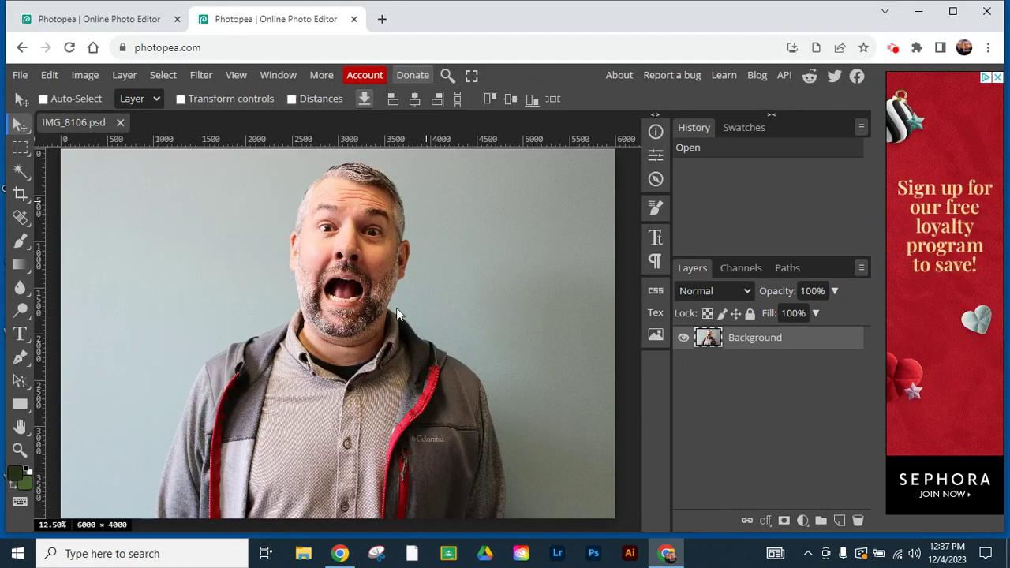
Place the three-quarter portrait IMG_8104 into the document with Open & Place
{"action": "left_click", "coordinate": [20, 76]}
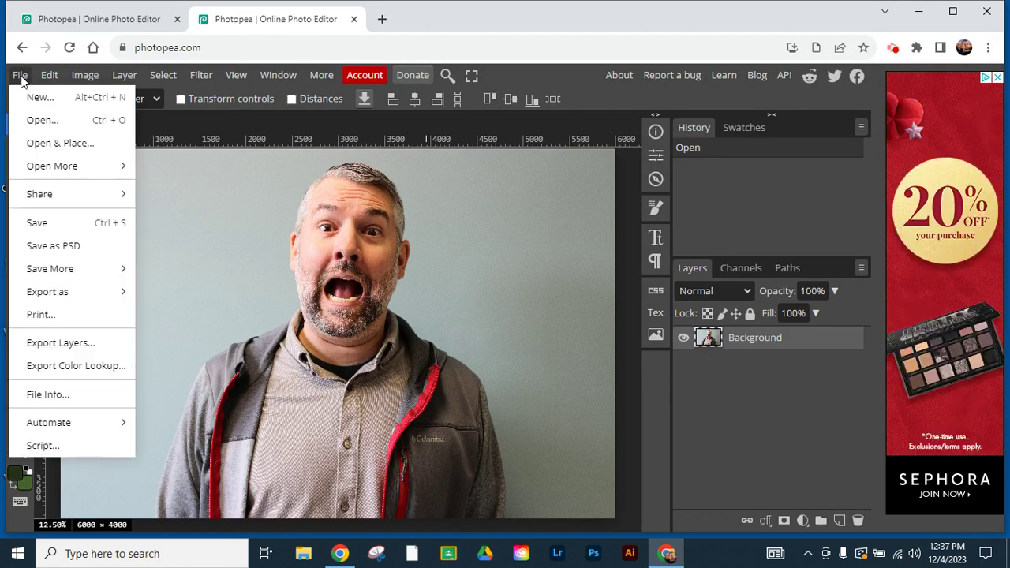
{"action": "left_click", "coordinate": [72, 143]}
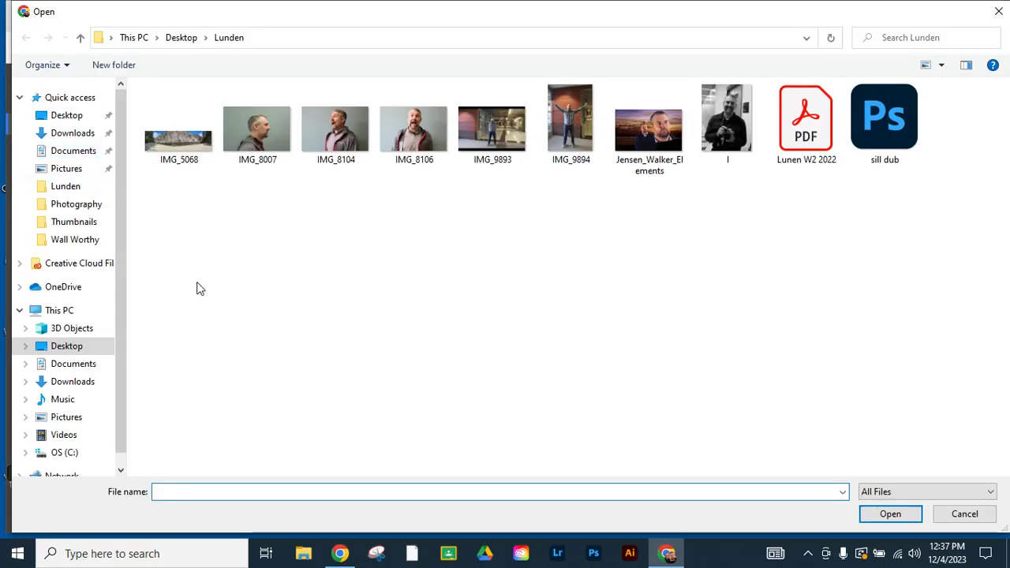
{"action": "left_click", "coordinate": [345, 139]}
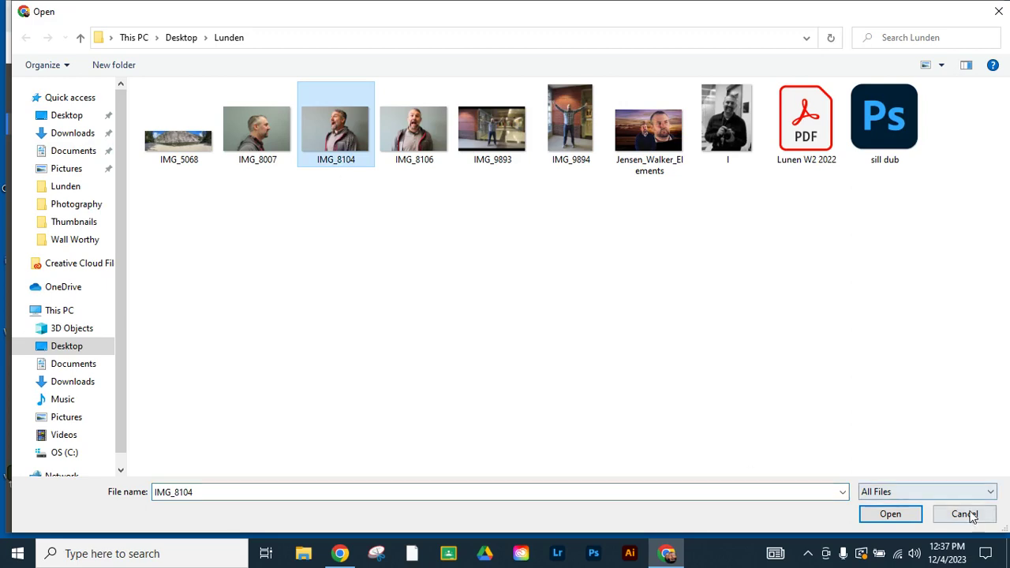
{"action": "left_click", "coordinate": [900, 519]}
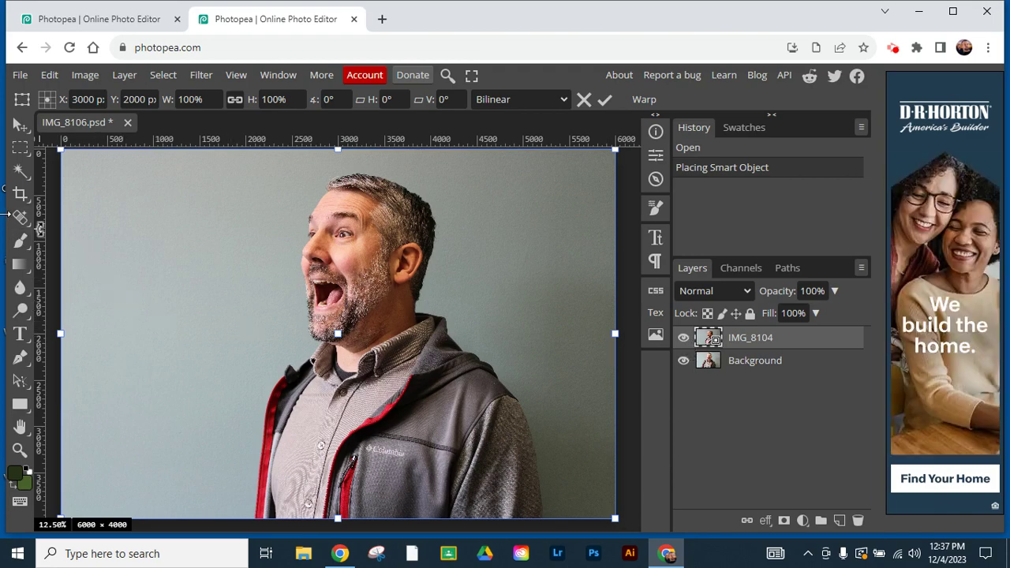
Use Object Selection to draw a box around the man in the IMG_8104 layer
{"action": "left_click", "coordinate": [21, 180]}
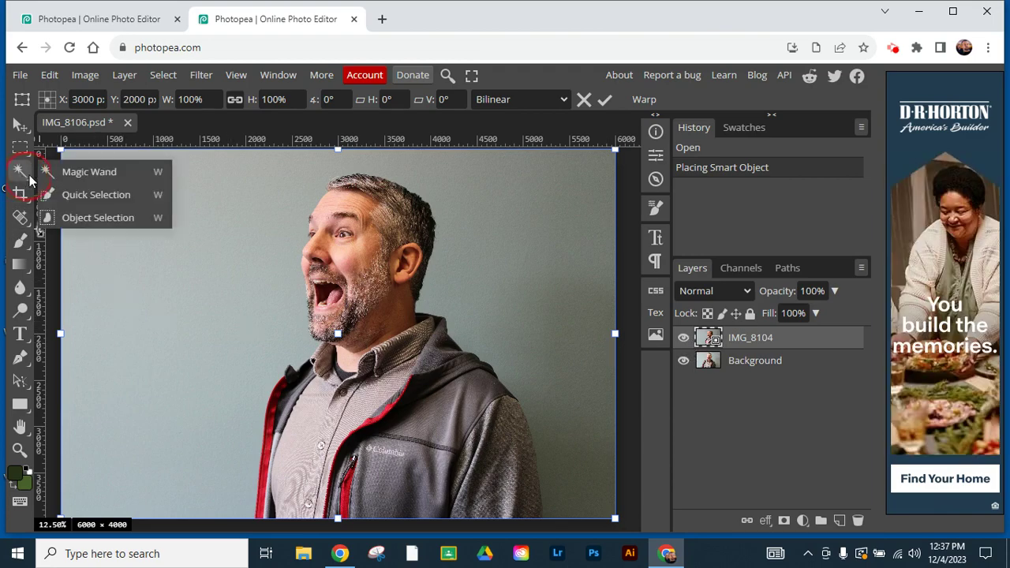
{"action": "left_click", "coordinate": [102, 220]}
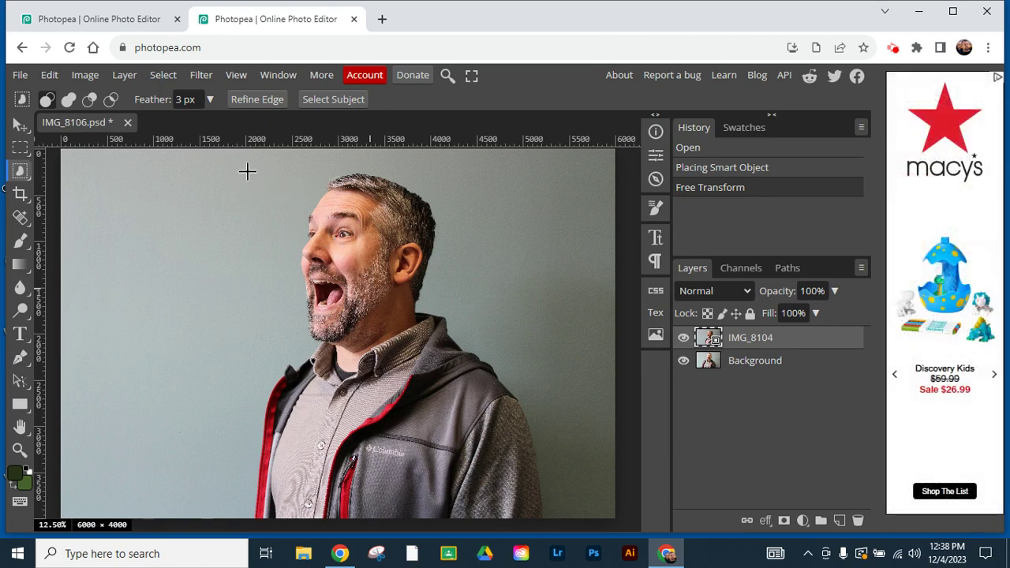
{"action": "left_click_drag", "start_coordinate": [247, 171], "coordinate": [548, 520]}
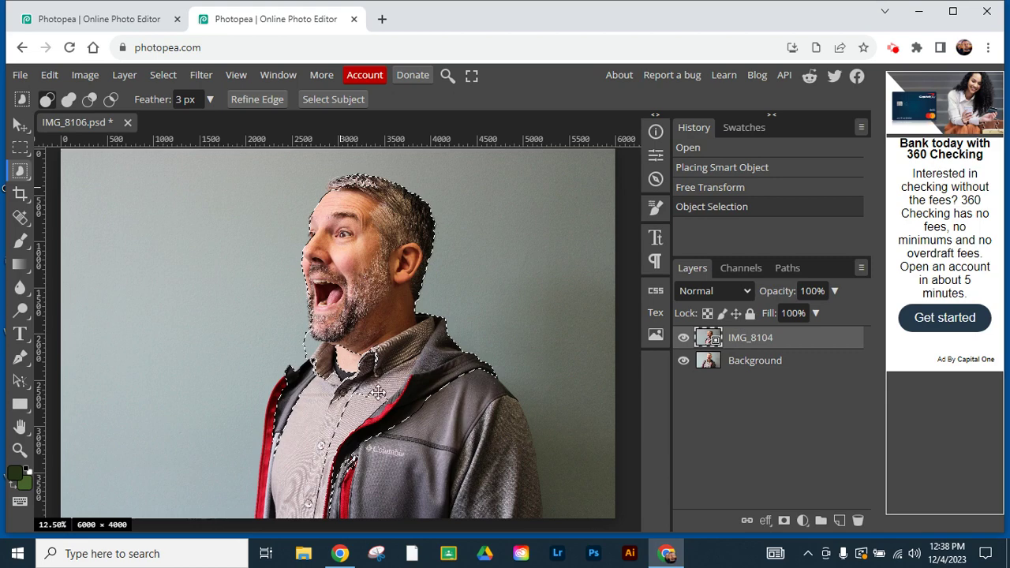
With the Lasso, add the shoulder and jacket, subtract background by the chin, and add the collar
{"action": "left_click", "coordinate": [21, 151]}
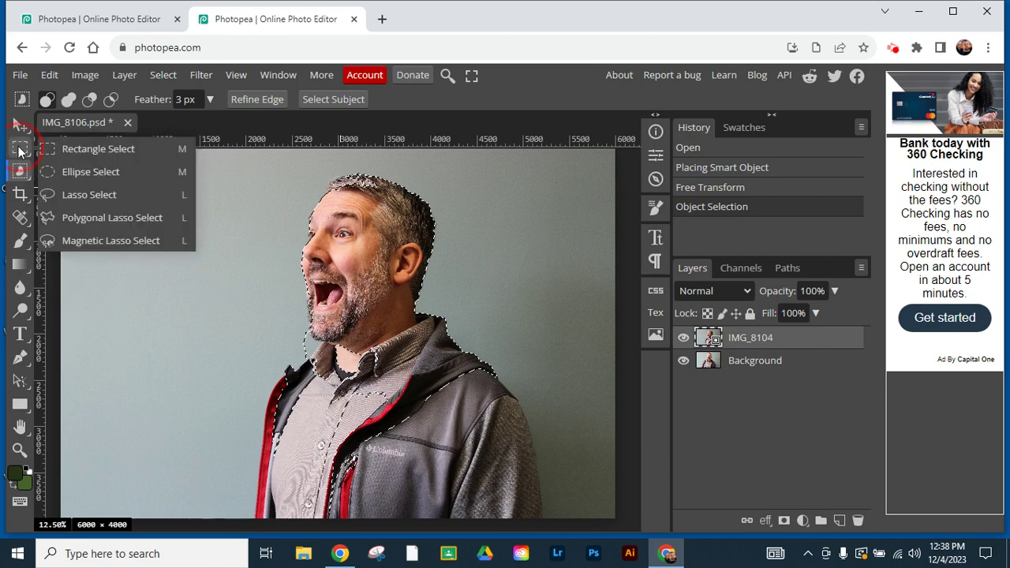
{"action": "left_click", "coordinate": [78, 195]}
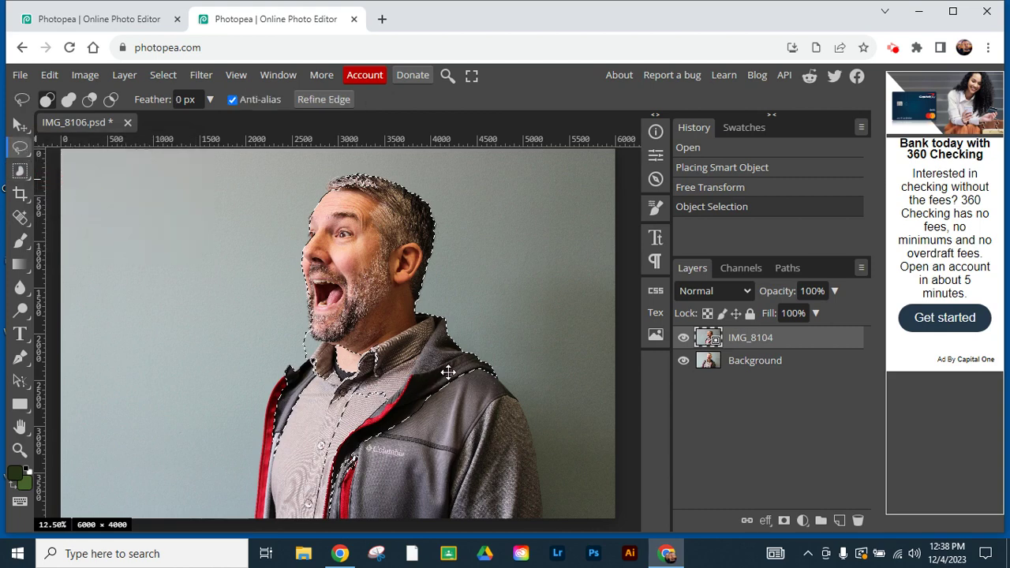
{"action": "key", "text": "shift"}
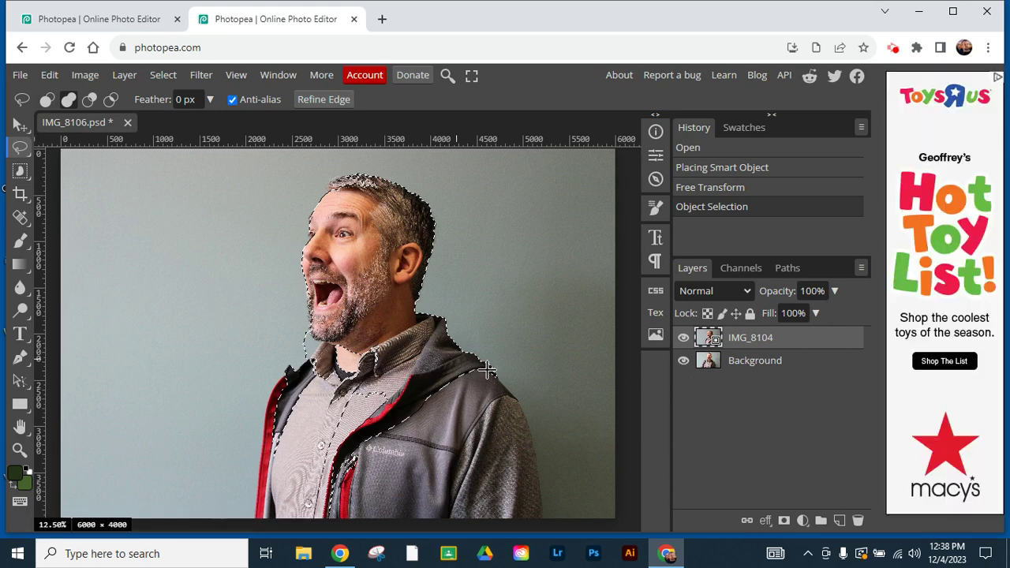
{"action": "mouse_move", "coordinate": [487, 370]}
{"action": "left_mouse_down"}
{"action": "mouse_move", "coordinate": [520, 410]}
{"action": "mouse_move", "coordinate": [534, 449]}
{"action": "mouse_move", "coordinate": [539, 528]}
{"action": "mouse_move", "coordinate": [314, 524]}
{"action": "mouse_move", "coordinate": [295, 479]}
{"action": "mouse_move", "coordinate": [328, 400]}
{"action": "mouse_move", "coordinate": [326, 370]}
{"action": "mouse_move", "coordinate": [318, 377]}
{"action": "mouse_move", "coordinate": [347, 330]}
{"action": "mouse_move", "coordinate": [486, 359]}
{"action": "mouse_move", "coordinate": [478, 367]}
{"action": "left_mouse_up"}
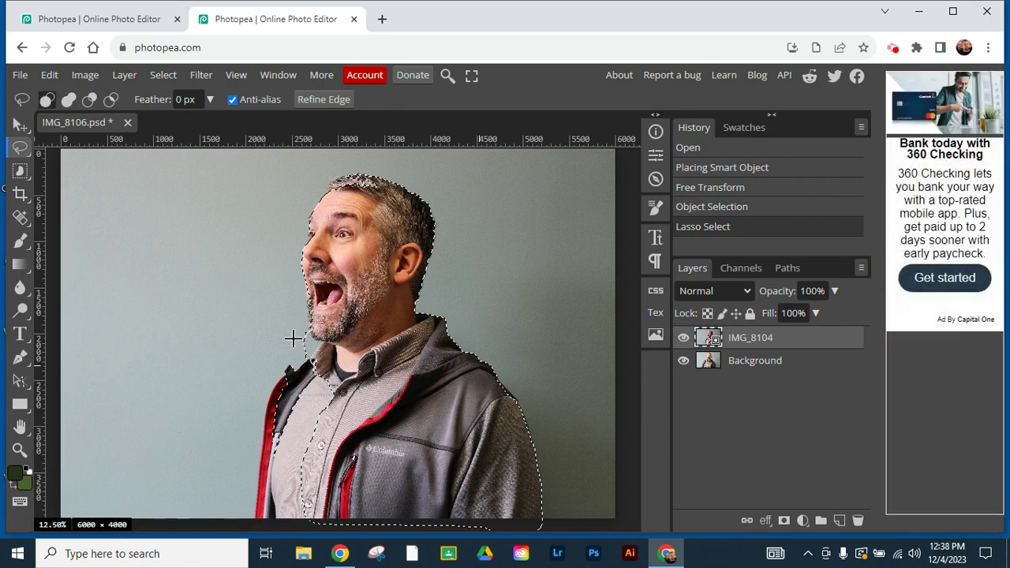
{"action": "key", "text": "alt"}
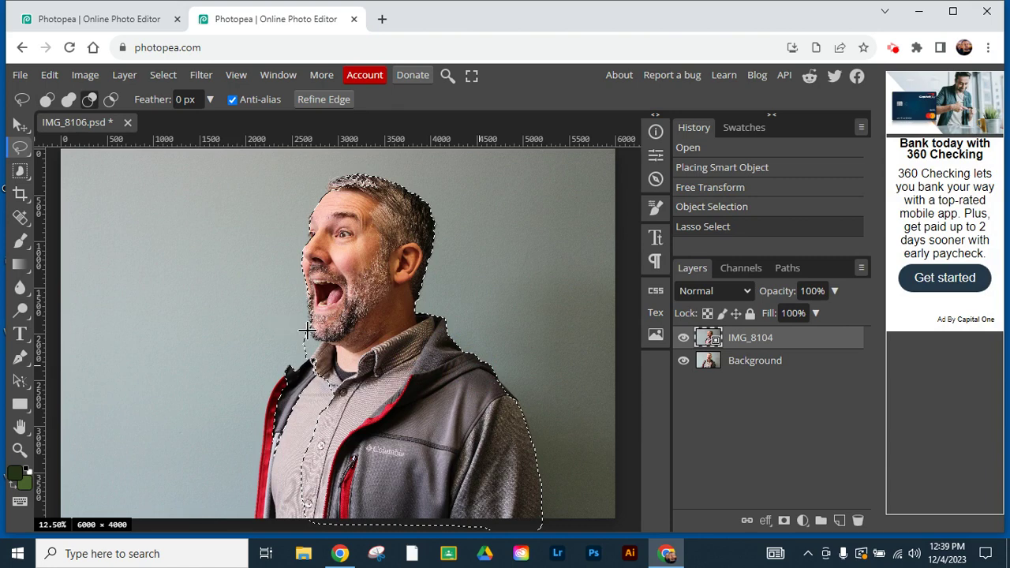
{"action": "mouse_move", "coordinate": [305, 328]}
{"action": "left_mouse_down"}
{"action": "mouse_move", "coordinate": [320, 341]}
{"action": "mouse_move", "coordinate": [308, 360]}
{"action": "mouse_move", "coordinate": [289, 326]}
{"action": "mouse_move", "coordinate": [302, 326]}
{"action": "left_mouse_up"}
{"action": "key", "text": "alt"}
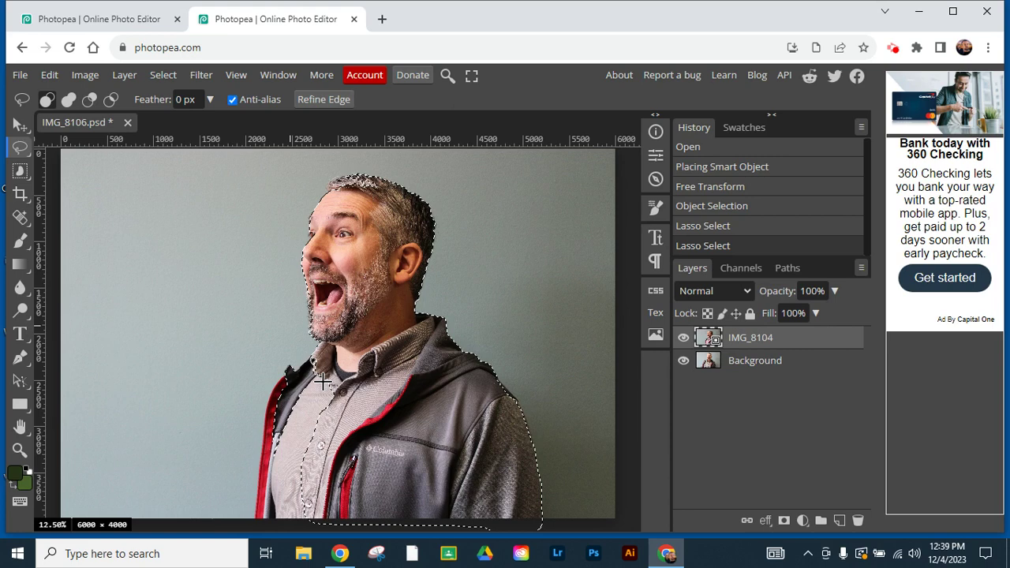
{"action": "key", "text": "shift"}
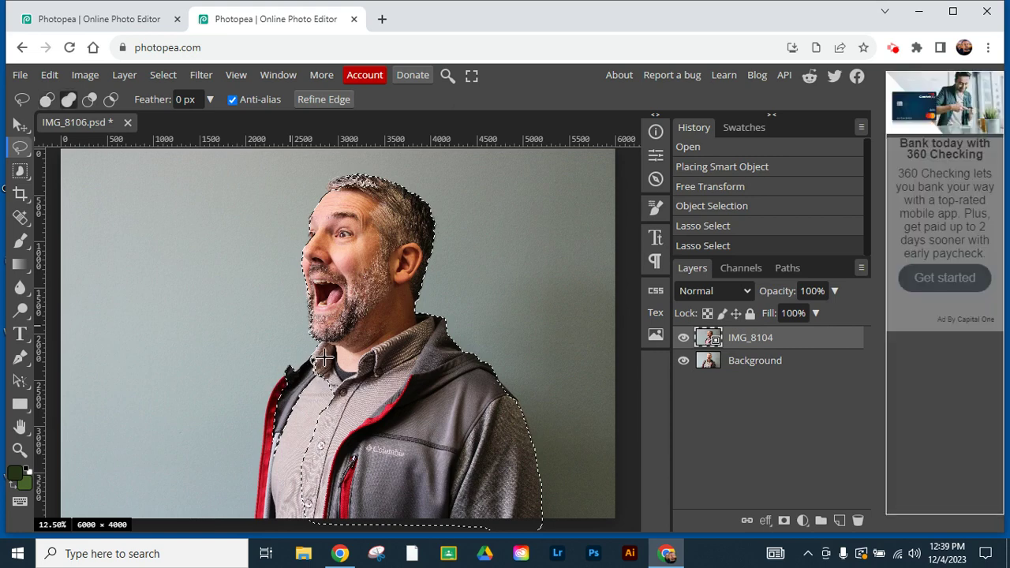
{"action": "mouse_move", "coordinate": [318, 350]}
{"action": "left_mouse_down"}
{"action": "mouse_move", "coordinate": [286, 369]}
{"action": "mouse_move", "coordinate": [267, 404]}
{"action": "mouse_move", "coordinate": [244, 511]}
{"action": "mouse_move", "coordinate": [260, 518]}
{"action": "mouse_move", "coordinate": [332, 511]}
{"action": "mouse_move", "coordinate": [355, 383]}
{"action": "mouse_move", "coordinate": [338, 354]}
{"action": "mouse_move", "coordinate": [312, 347]}
{"action": "mouse_move", "coordinate": [324, 351]}
{"action": "left_mouse_up"}
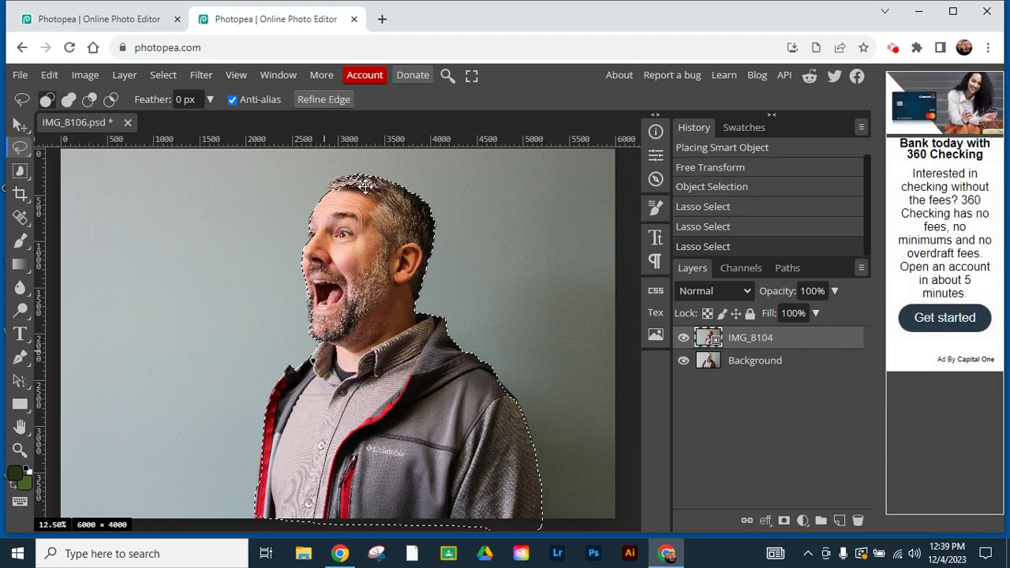
Zoom in on the man's head and lasso-add the missing hairline to the selection
{"action": "left_click", "coordinate": [20, 449]}
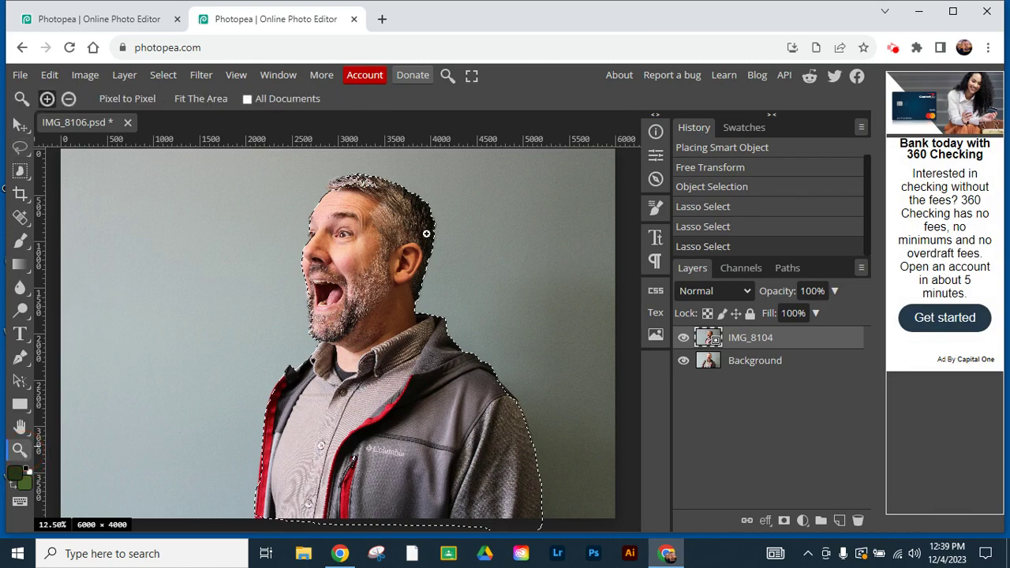
{"action": "left_click", "coordinate": [349, 175]}
{"action": "left_click", "coordinate": [351, 185]}
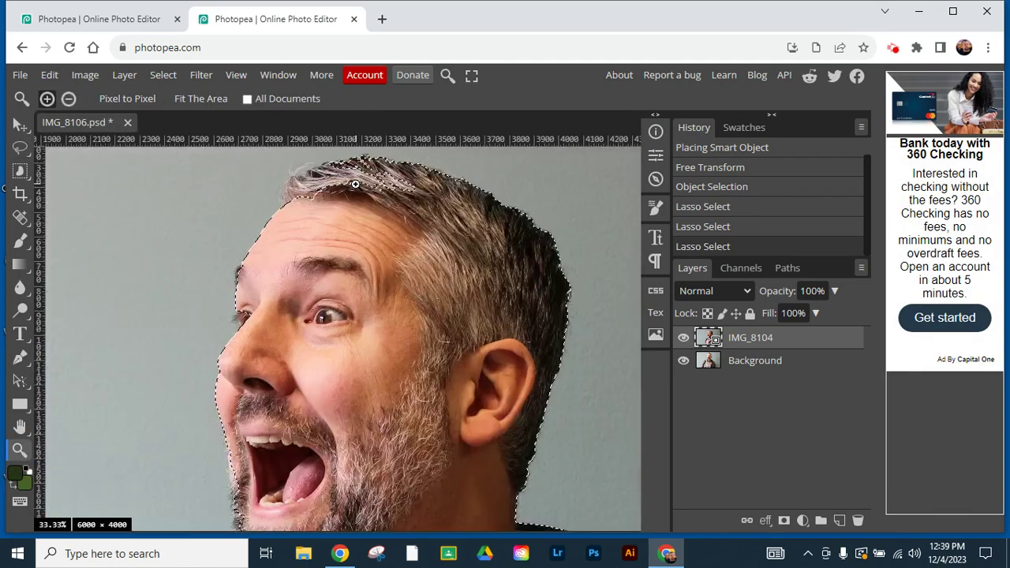
{"action": "left_click", "coordinate": [350, 192]}
{"action": "scroll", "coordinate": [349, 226], "scroll_direction": "up", "scroll_amount": 5}
{"action": "scroll", "coordinate": [352, 234], "scroll_direction": "down", "scroll_amount": 4}
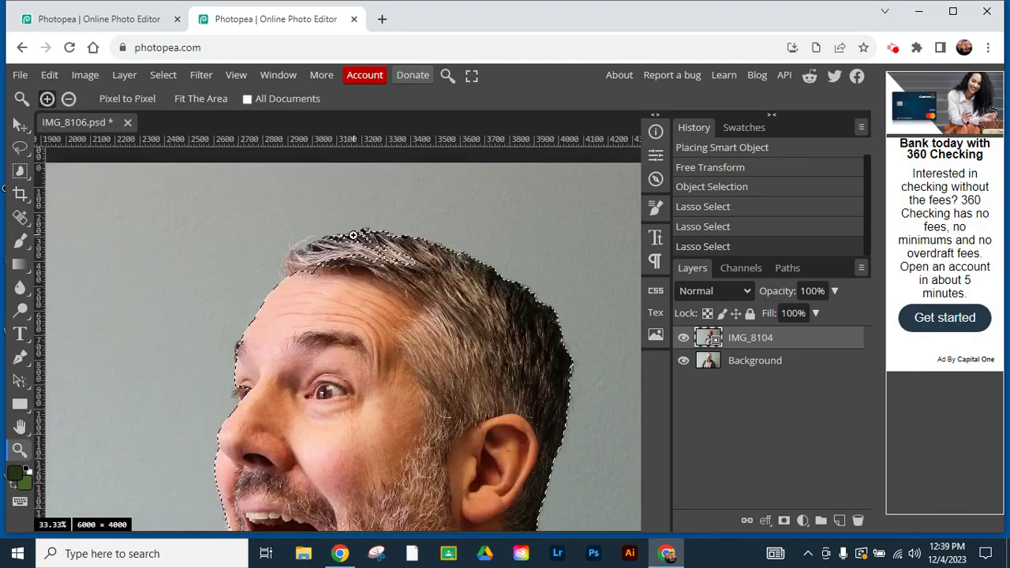
{"action": "left_click", "coordinate": [21, 151]}
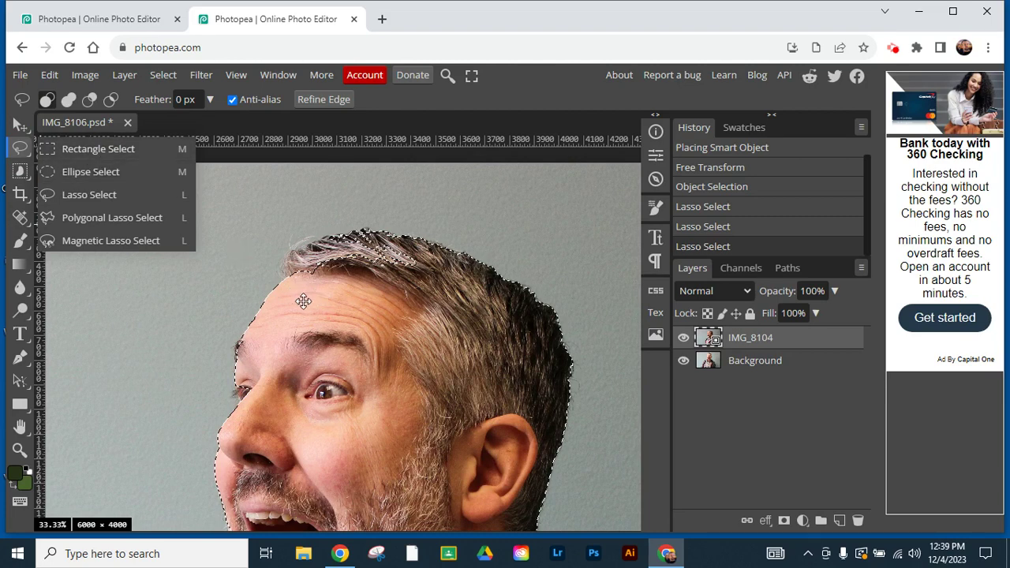
{"action": "left_click", "coordinate": [95, 195]}
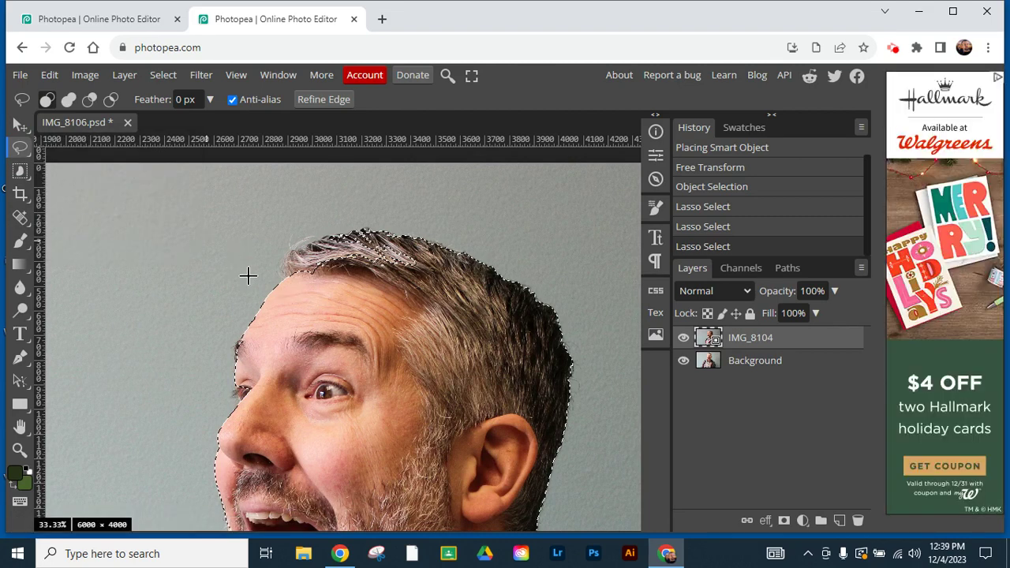
{"action": "key", "text": "shift"}
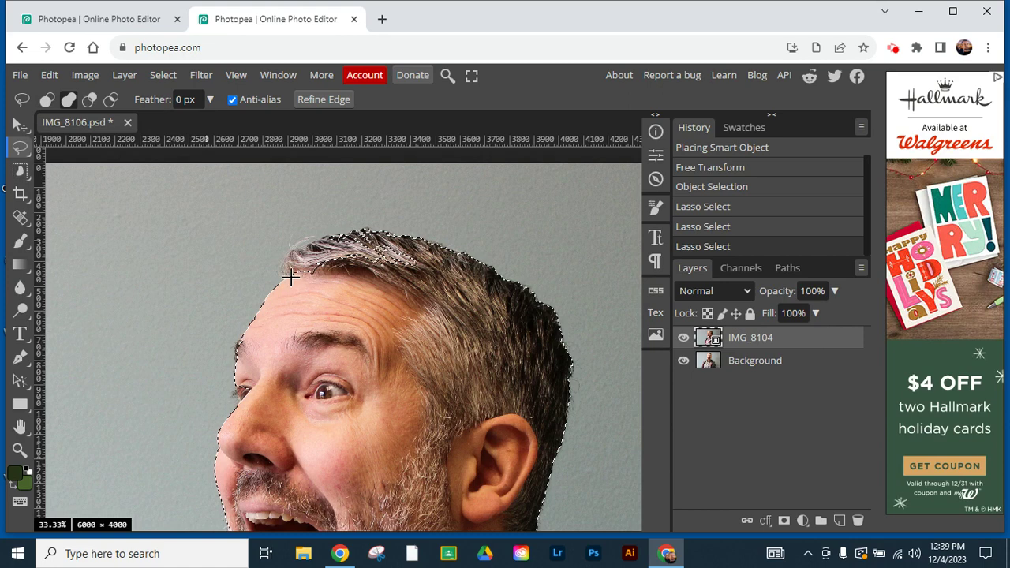
{"action": "mouse_move", "coordinate": [289, 276]}
{"action": "left_mouse_down"}
{"action": "mouse_move", "coordinate": [332, 235]}
{"action": "mouse_move", "coordinate": [395, 240]}
{"action": "mouse_move", "coordinate": [420, 249]}
{"action": "mouse_move", "coordinate": [445, 292]}
{"action": "mouse_move", "coordinate": [389, 315]}
{"action": "mouse_move", "coordinate": [310, 290]}
{"action": "left_mouse_up"}
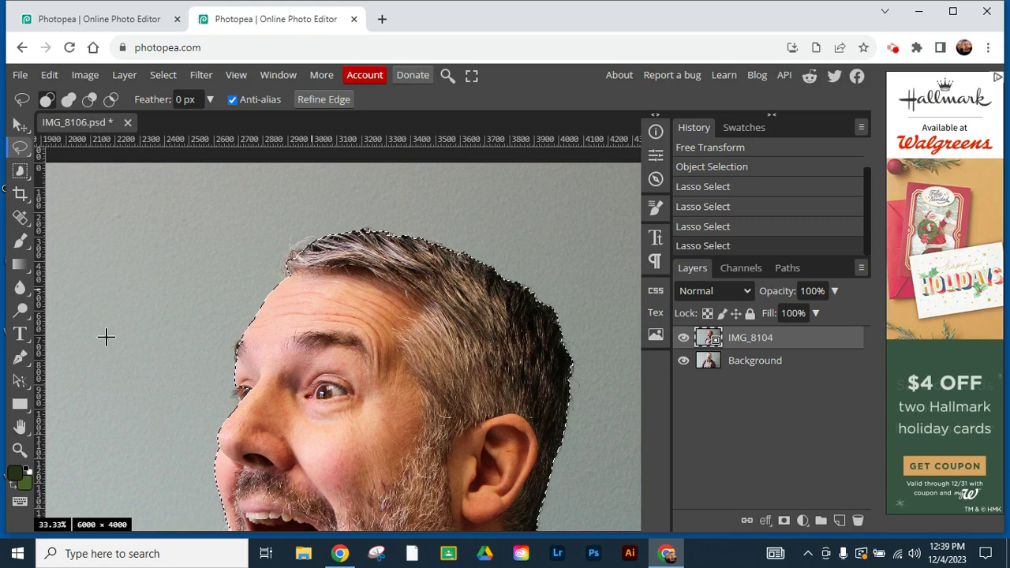
{"action": "double_click", "coordinate": [21, 428]}
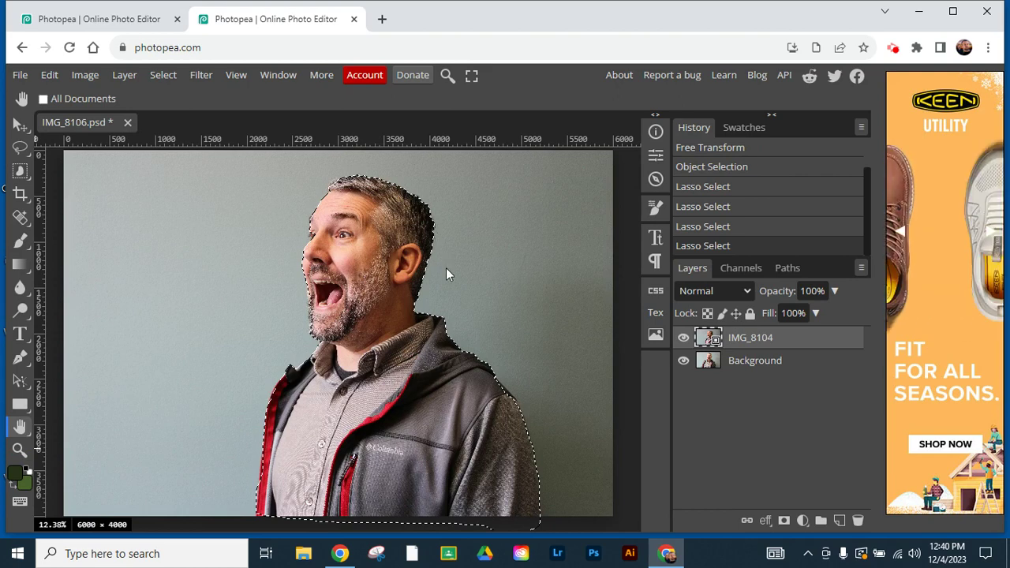
Copy the selected man onto a new Layer 1 and view the cut-out alone
{"action": "key", "text": "ctrl+j"}
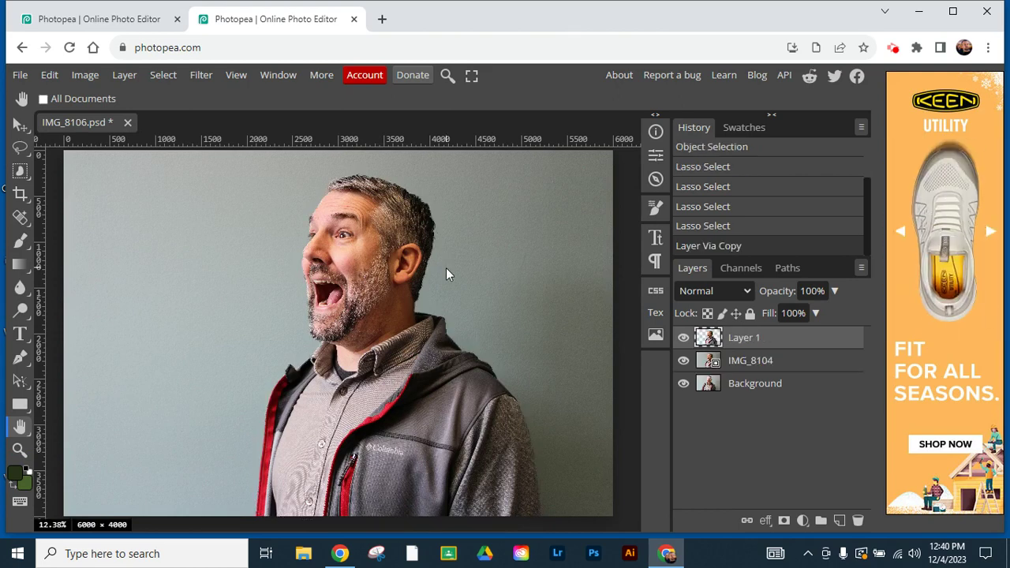
{"action": "left_click", "coordinate": [684, 360]}
{"action": "left_click", "coordinate": [683, 384]}
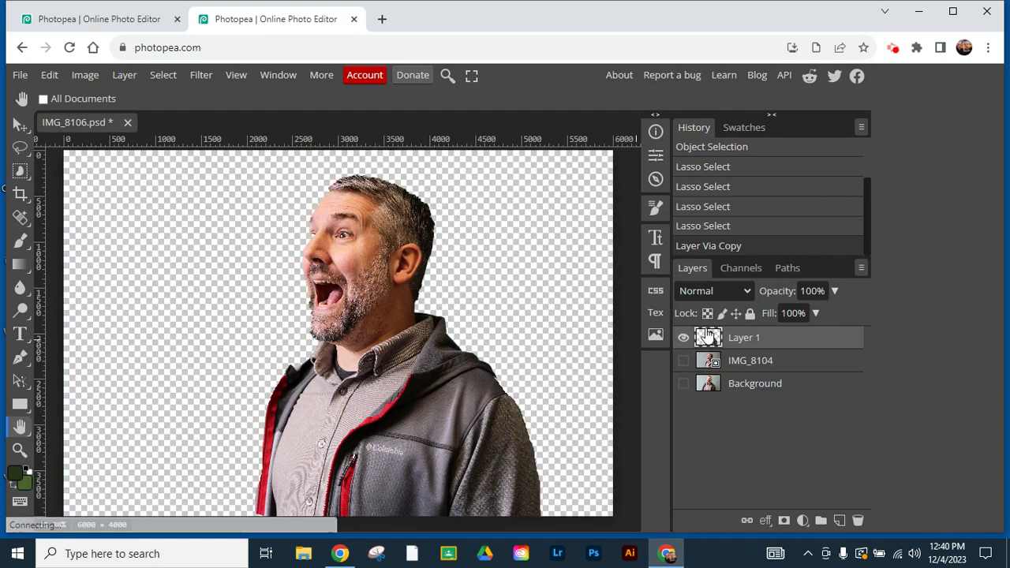
Hide Layer 1 so only the front-view Background photo shows
{"action": "left_click", "coordinate": [747, 386]}
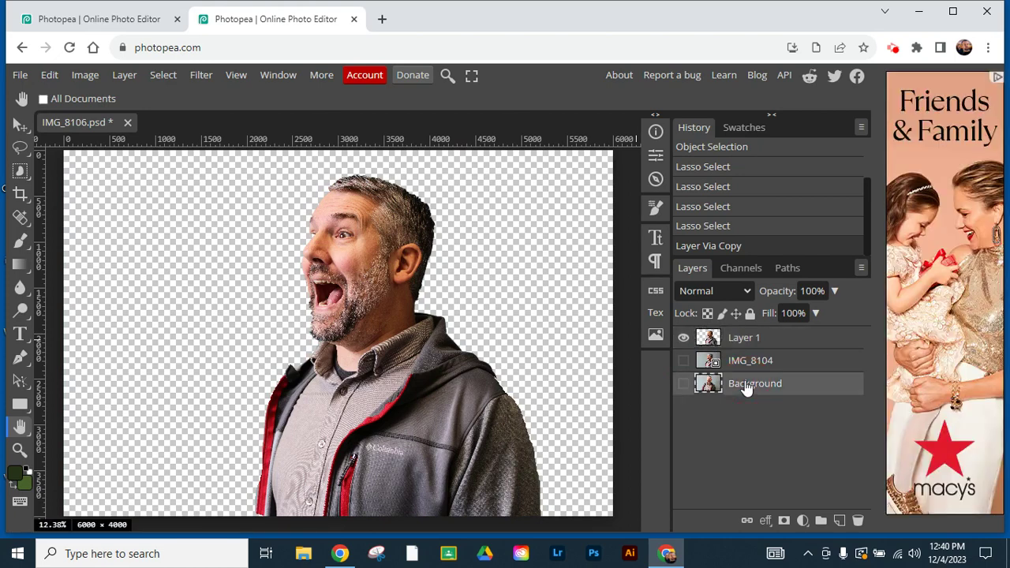
{"action": "left_click", "coordinate": [683, 338]}
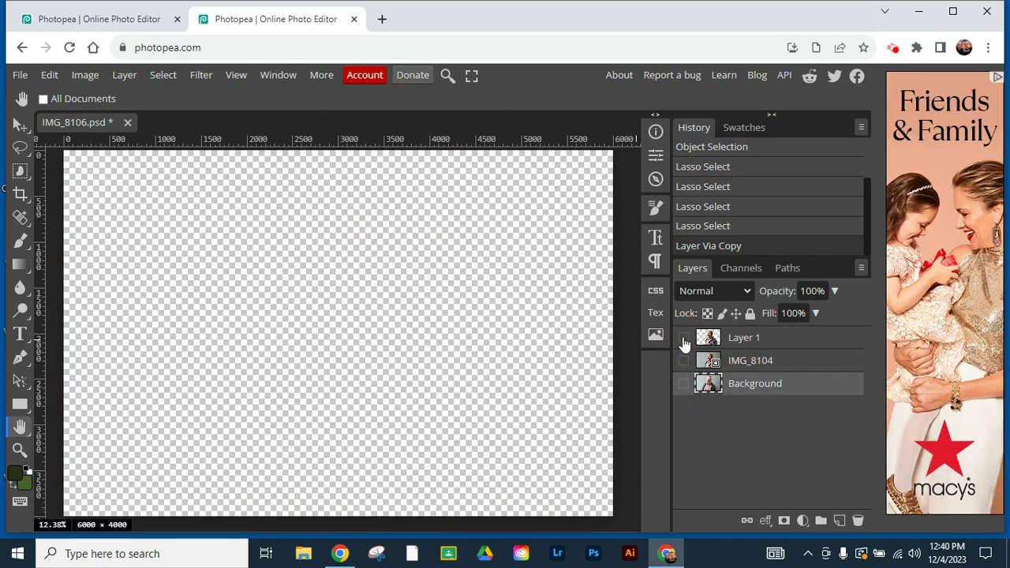
{"action": "left_click", "coordinate": [682, 384]}
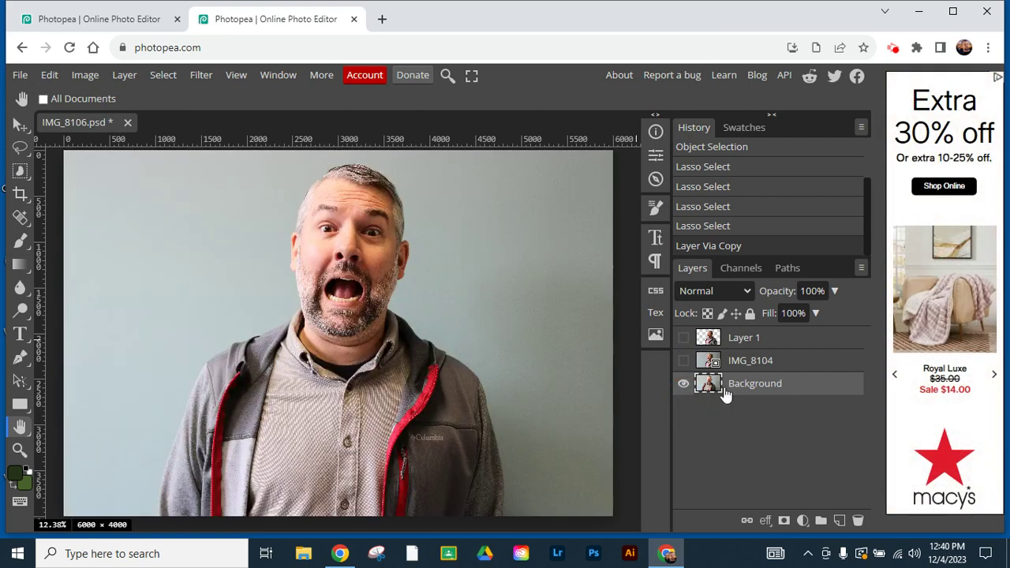
Auto-select the front-facing man on the Background layer with Object Selection
{"action": "right_click", "coordinate": [23, 173]}
{"action": "left_click", "coordinate": [72, 219]}
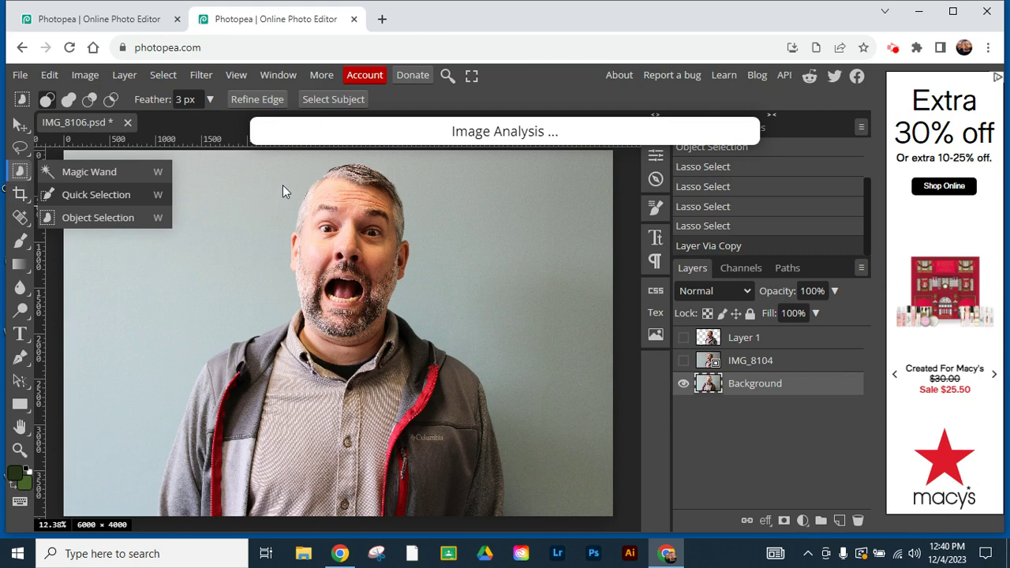
{"action": "left_click", "coordinate": [95, 217]}
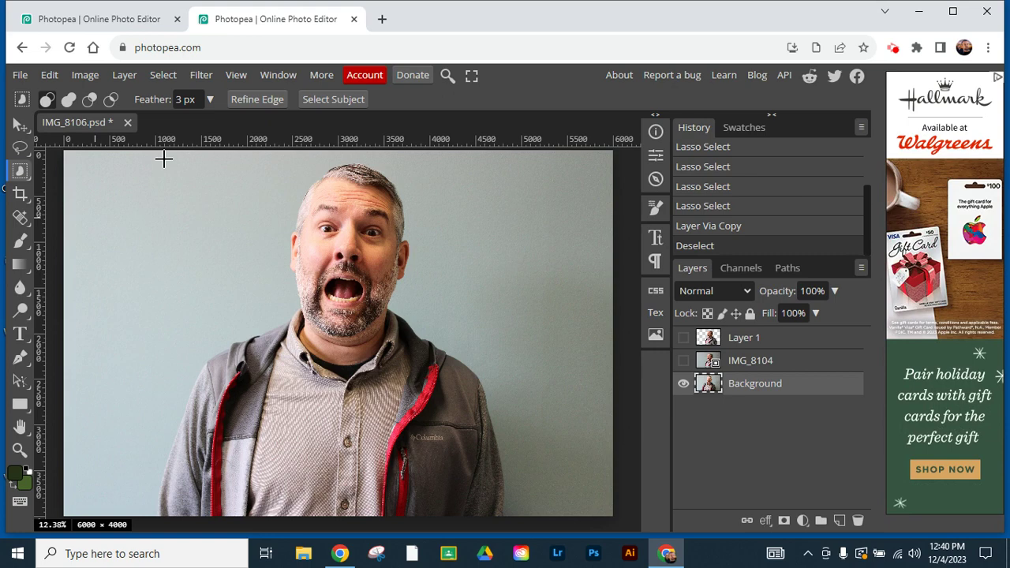
{"action": "left_click_drag", "start_coordinate": [163, 157], "coordinate": [509, 519]}
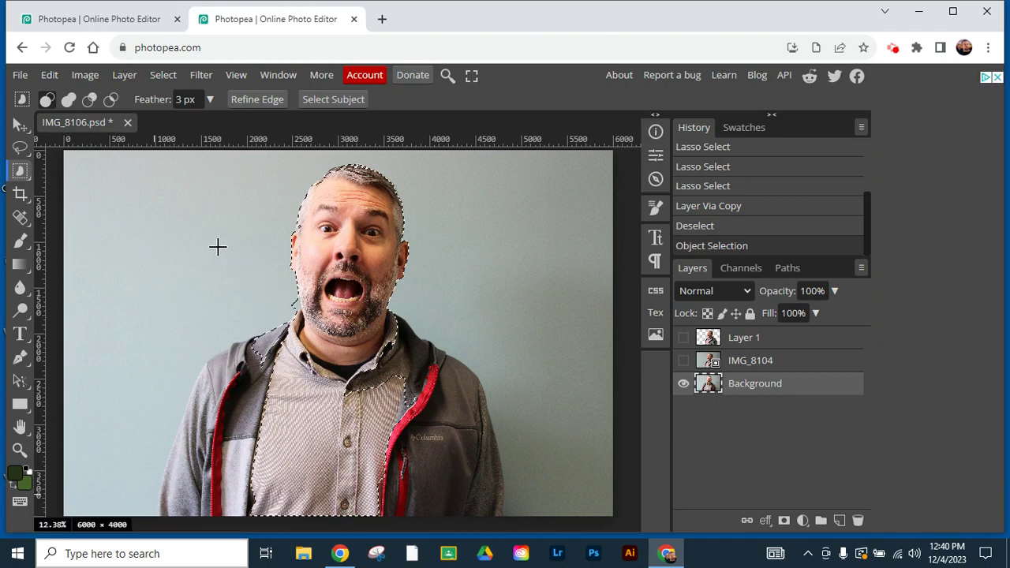
Lasso-add the man's left shoulder and jacket collar to the selection
{"action": "right_click", "coordinate": [20, 152]}
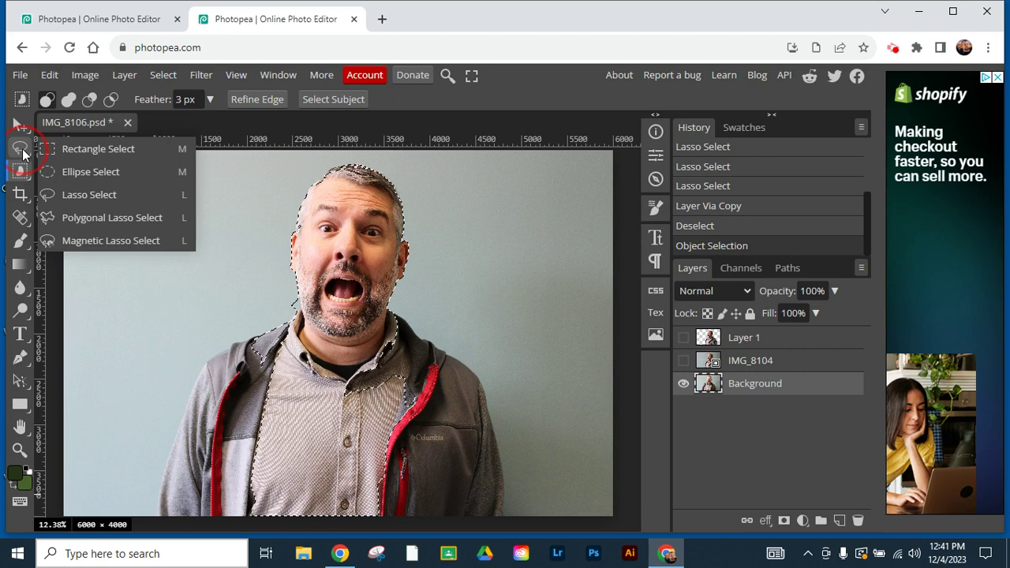
{"action": "left_click", "coordinate": [109, 241]}
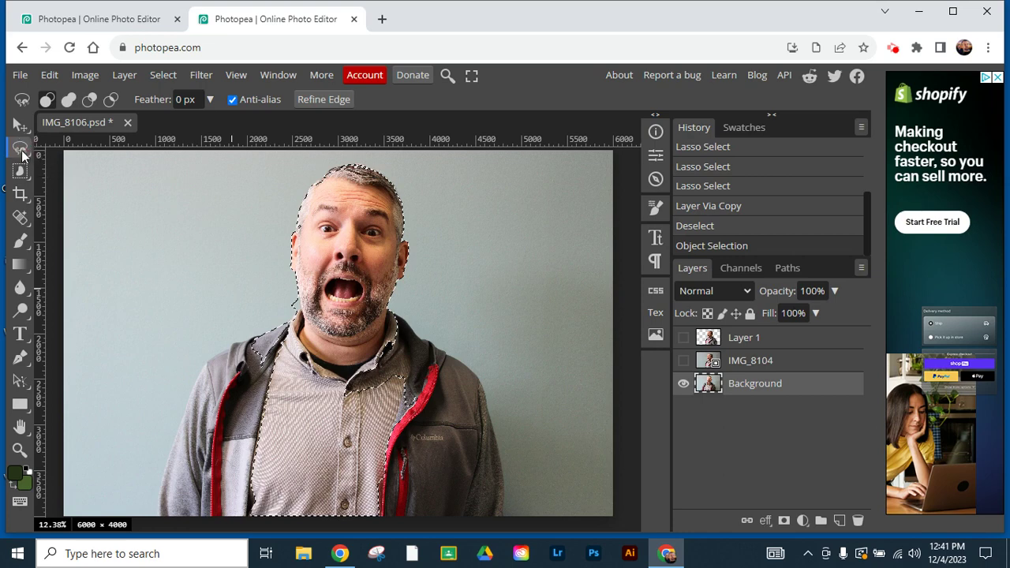
{"action": "right_click", "coordinate": [21, 153]}
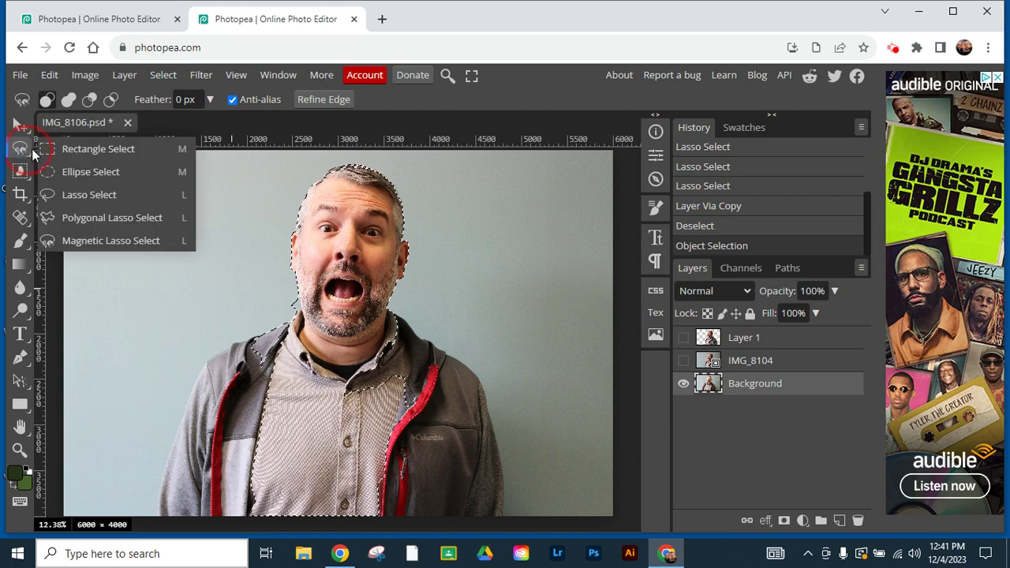
{"action": "left_click", "coordinate": [99, 200]}
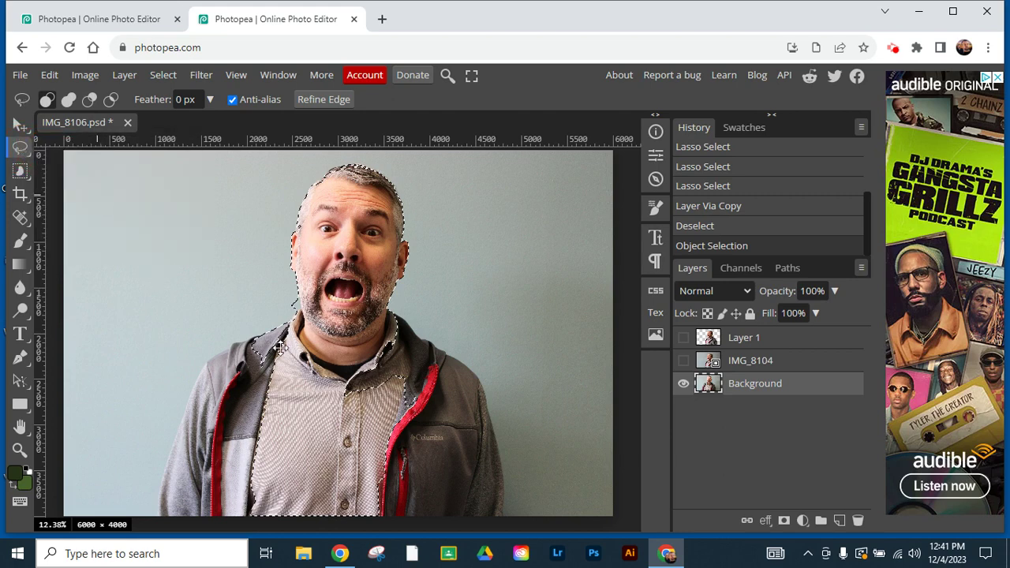
{"action": "key", "text": "shift"}
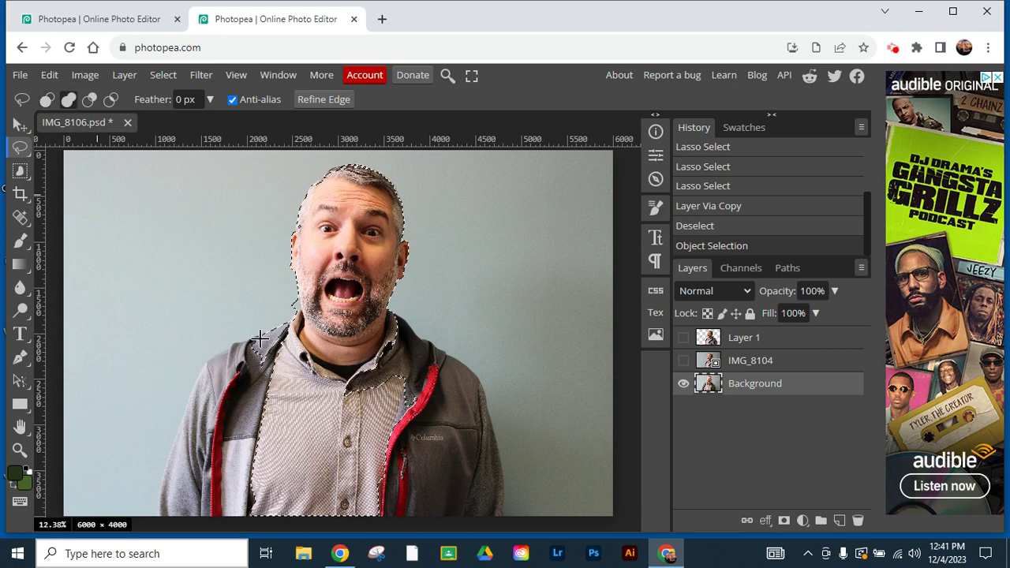
{"action": "mouse_move", "coordinate": [265, 335]}
{"action": "left_mouse_down"}
{"action": "mouse_move", "coordinate": [222, 345]}
{"action": "mouse_move", "coordinate": [196, 376]}
{"action": "mouse_move", "coordinate": [161, 481]}
{"action": "mouse_move", "coordinate": [158, 504]}
{"action": "mouse_move", "coordinate": [172, 522]}
{"action": "mouse_move", "coordinate": [261, 522]}
{"action": "mouse_move", "coordinate": [274, 494]}
{"action": "mouse_move", "coordinate": [287, 317]}
{"action": "mouse_move", "coordinate": [262, 337]}
{"action": "left_mouse_up"}
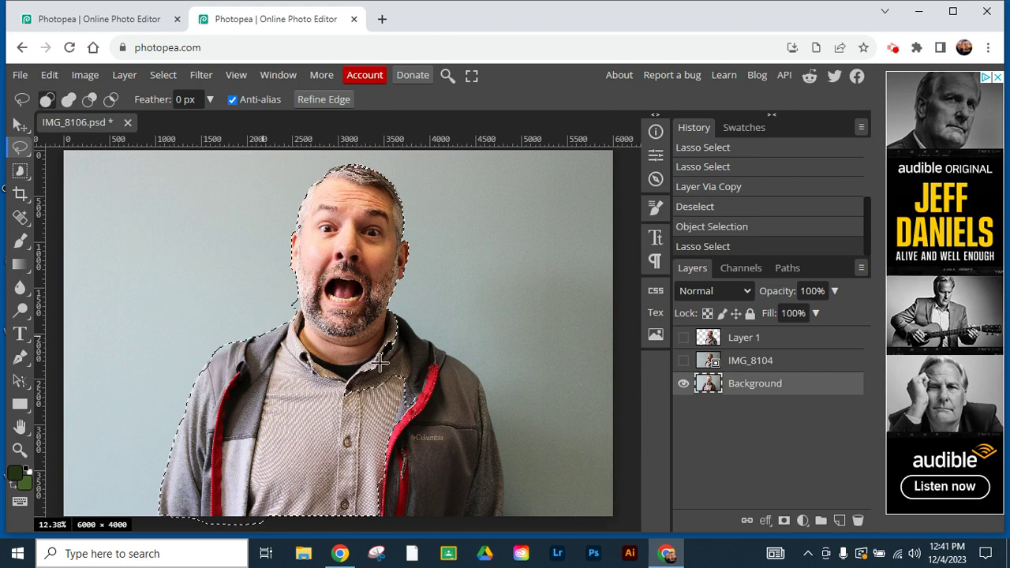
{"action": "key", "text": "shift"}
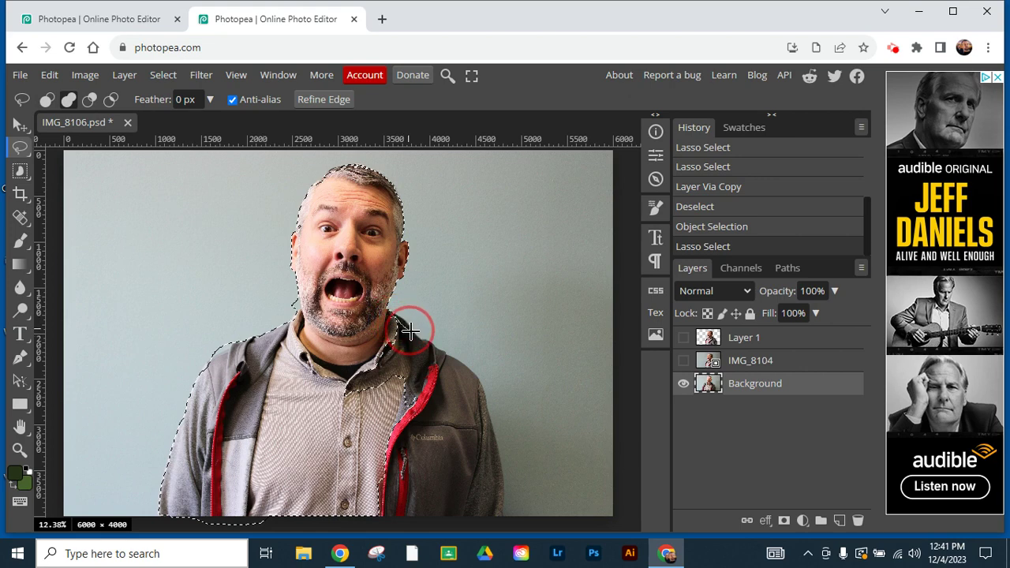
{"action": "mouse_move", "coordinate": [418, 337]}
{"action": "left_mouse_down"}
{"action": "mouse_move", "coordinate": [471, 377]}
{"action": "mouse_move", "coordinate": [496, 438]}
{"action": "mouse_move", "coordinate": [504, 499]}
{"action": "mouse_move", "coordinate": [490, 522]}
{"action": "mouse_move", "coordinate": [369, 521]}
{"action": "mouse_move", "coordinate": [351, 461]}
{"action": "mouse_move", "coordinate": [388, 407]}
{"action": "mouse_move", "coordinate": [382, 396]}
{"action": "mouse_move", "coordinate": [329, 404]}
{"action": "mouse_move", "coordinate": [323, 386]}
{"action": "mouse_move", "coordinate": [357, 371]}
{"action": "mouse_move", "coordinate": [373, 328]}
{"action": "left_mouse_up"}
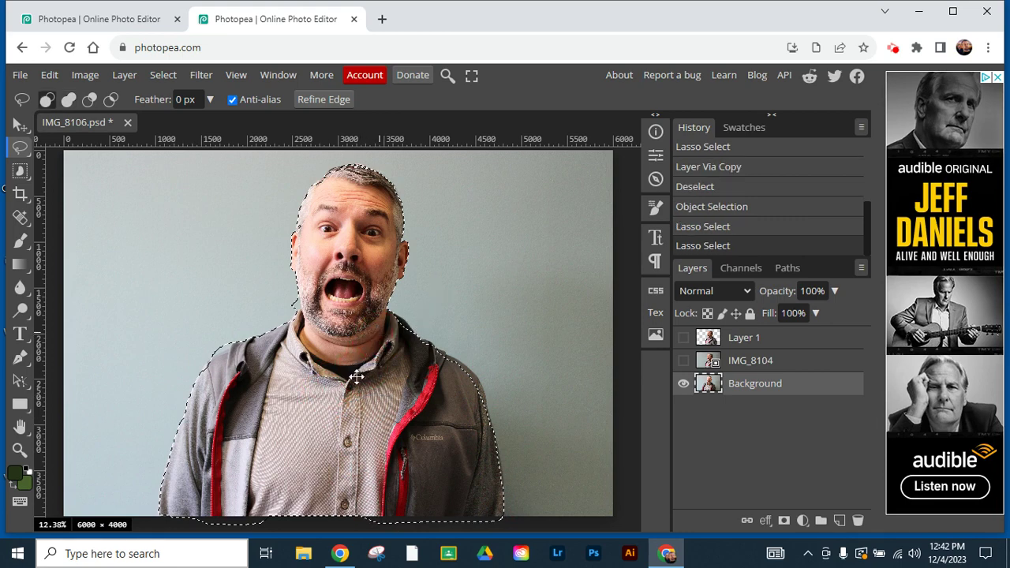
Zoom in on the jawline and subtract the wall beside the jaw from the selection
{"action": "left_click", "coordinate": [20, 449]}
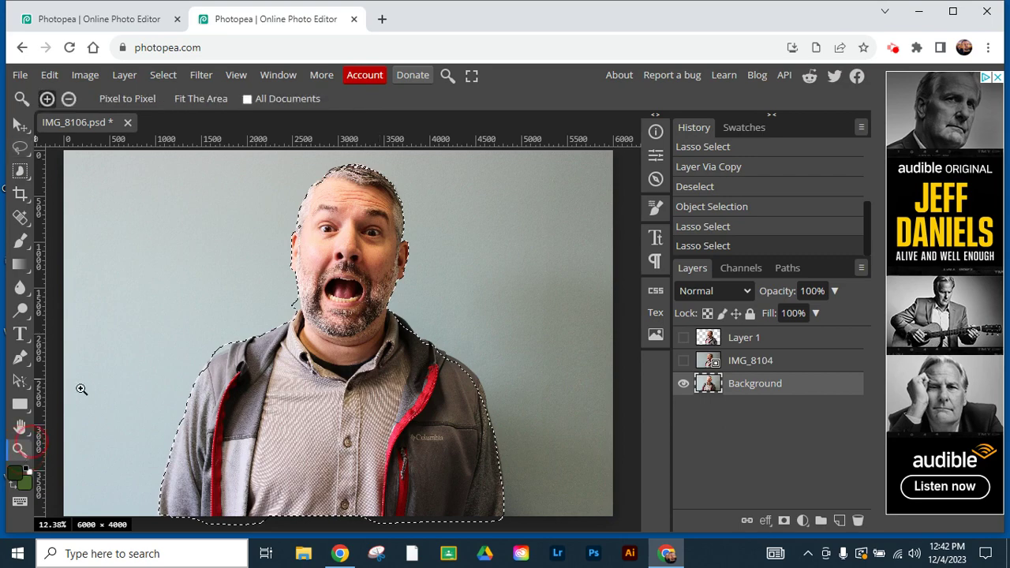
{"action": "left_click", "coordinate": [303, 305]}
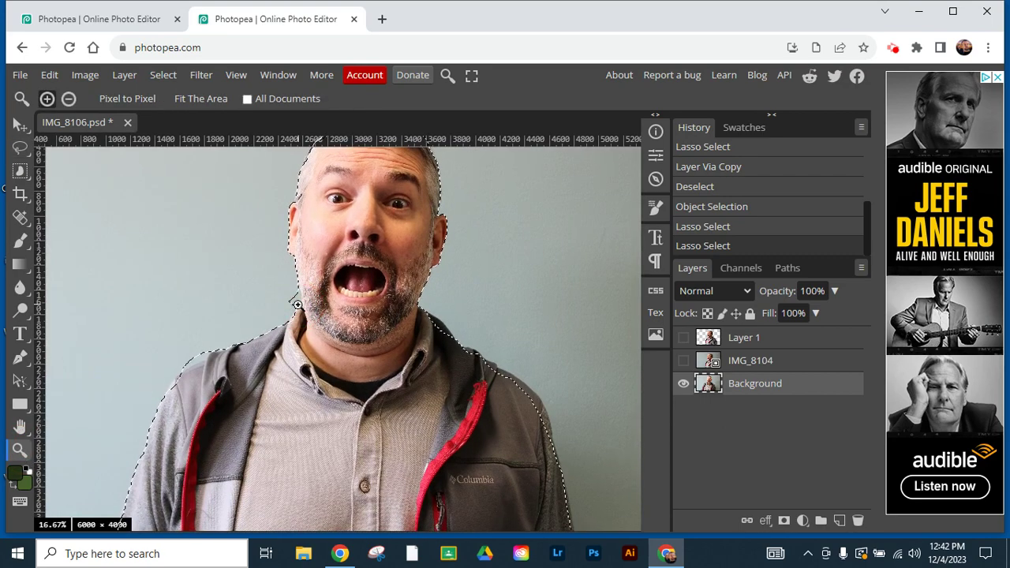
{"action": "left_click", "coordinate": [293, 299]}
{"action": "left_click", "coordinate": [292, 298]}
{"action": "left_click", "coordinate": [292, 297]}
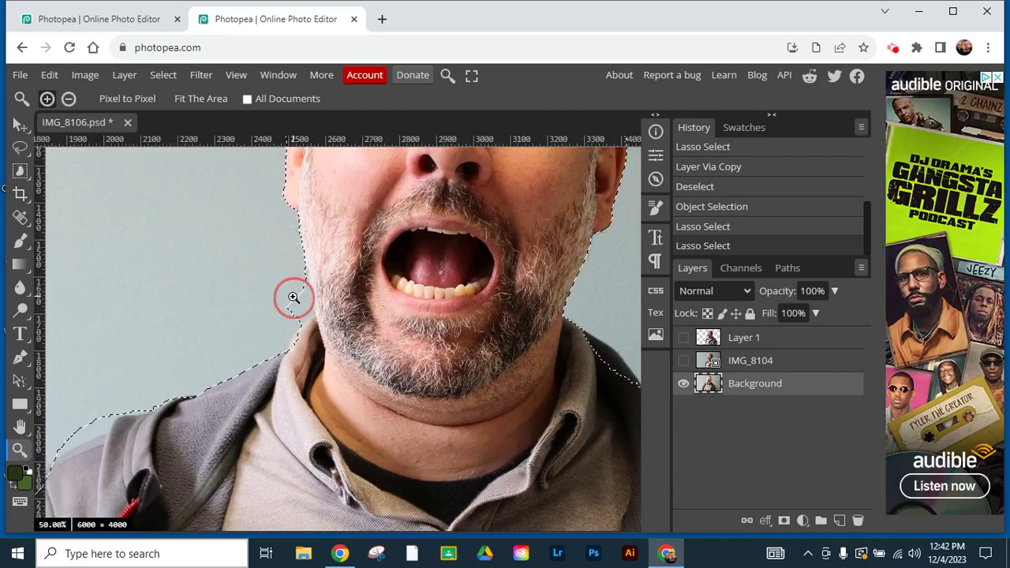
{"action": "left_click", "coordinate": [20, 147]}
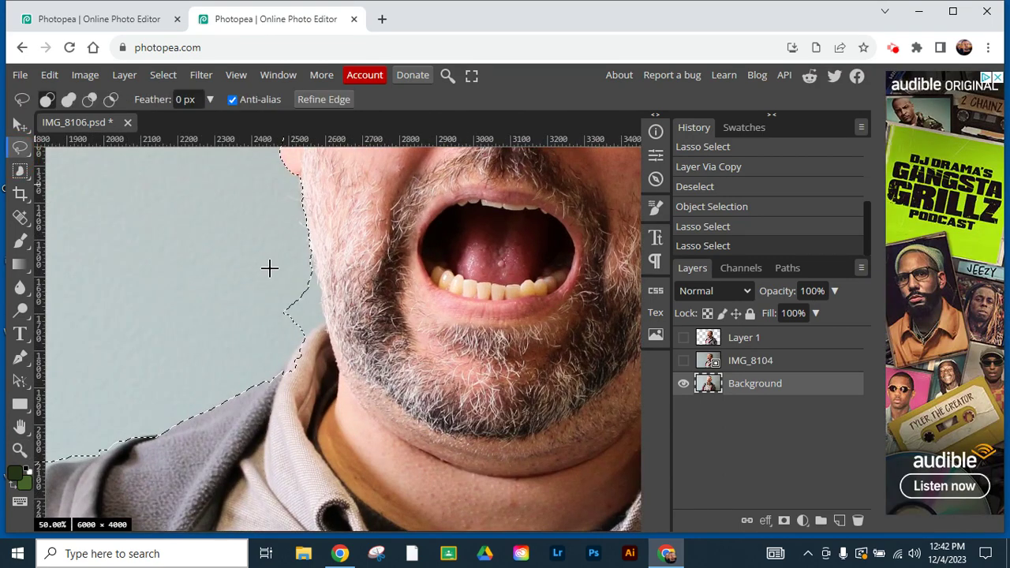
{"action": "key", "text": "alt"}
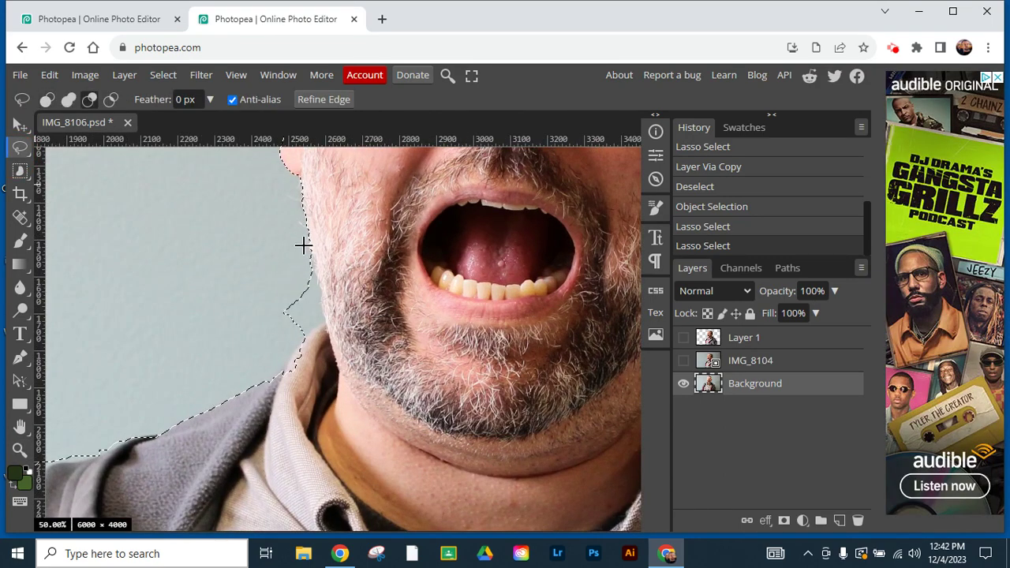
{"action": "mouse_move", "coordinate": [304, 246]}
{"action": "left_mouse_down"}
{"action": "mouse_move", "coordinate": [324, 316]}
{"action": "mouse_move", "coordinate": [311, 329]}
{"action": "mouse_move", "coordinate": [278, 330]}
{"action": "mouse_move", "coordinate": [274, 269]}
{"action": "left_mouse_up"}
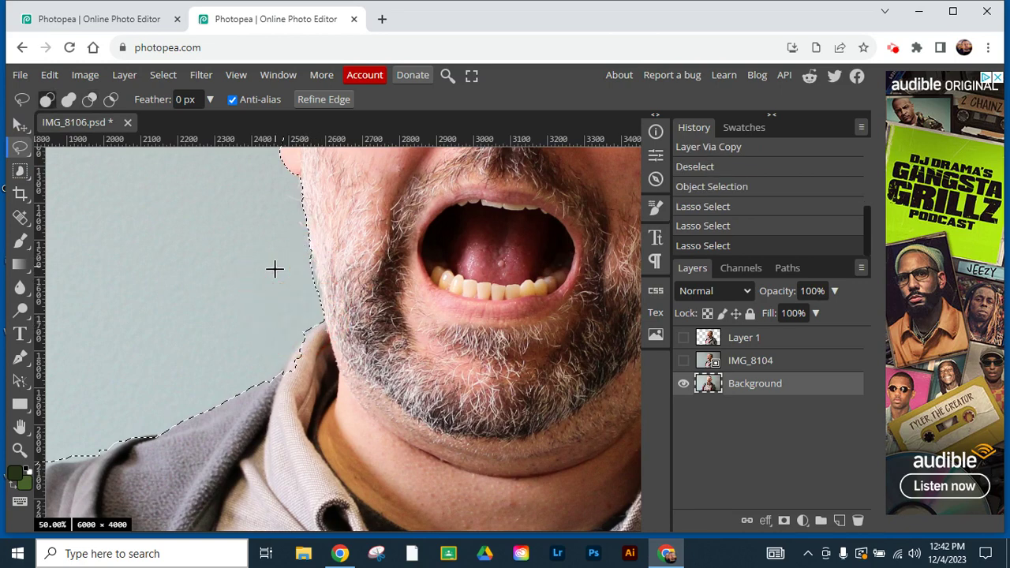
{"action": "double_click", "coordinate": [21, 428]}
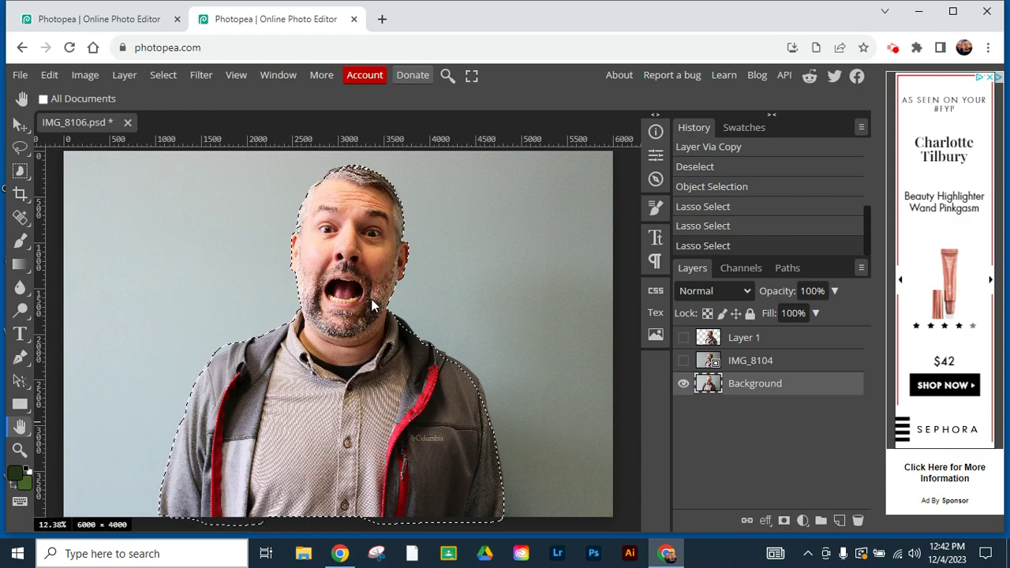
Copy the front-view man to Layer 2, hide the Background, and move him right
{"action": "key", "text": "ctrl+j"}
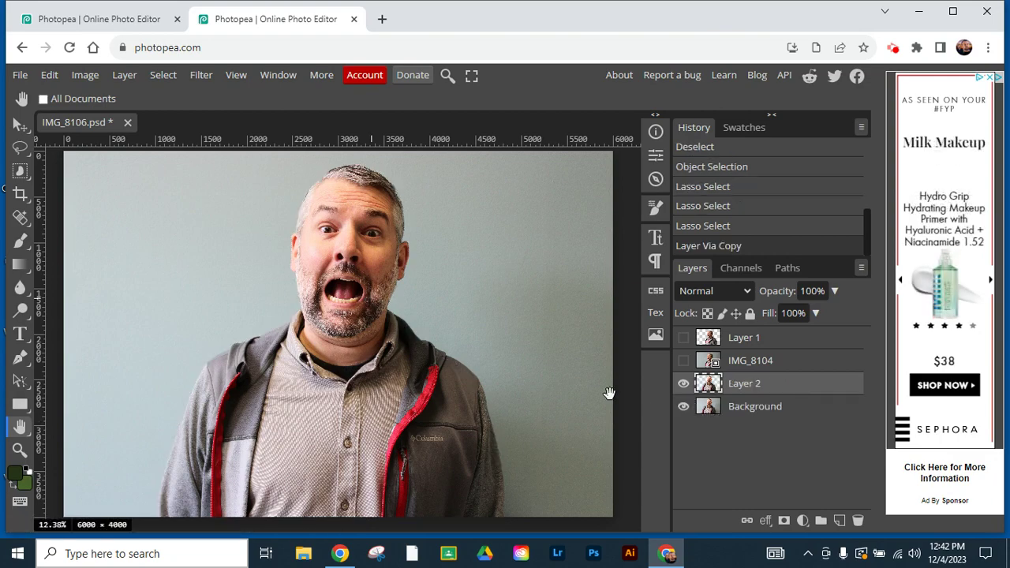
{"action": "left_click", "coordinate": [682, 407]}
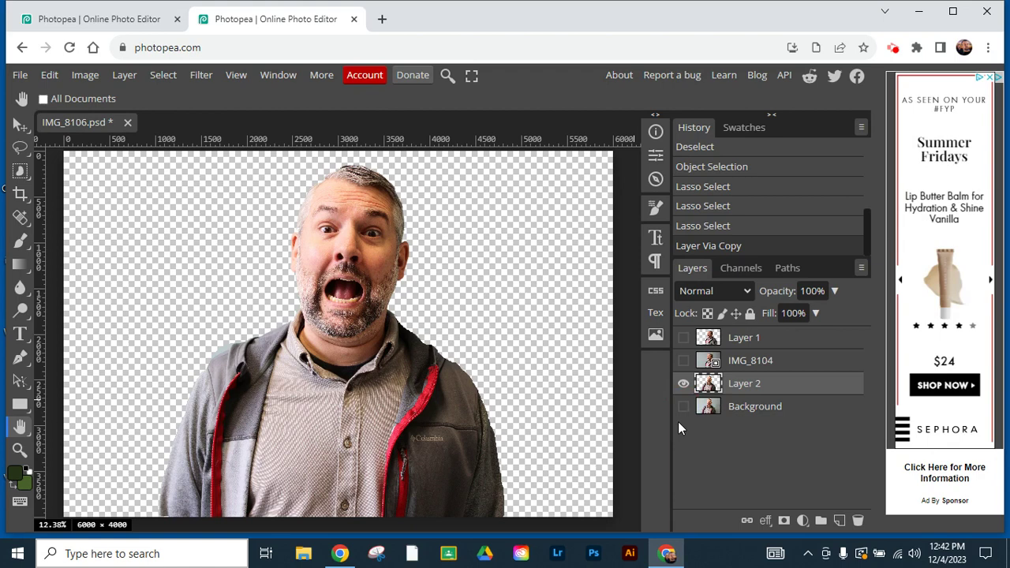
{"action": "left_click", "coordinate": [20, 124]}
{"action": "left_click_drag", "start_coordinate": [353, 381], "coordinate": [455, 386]}
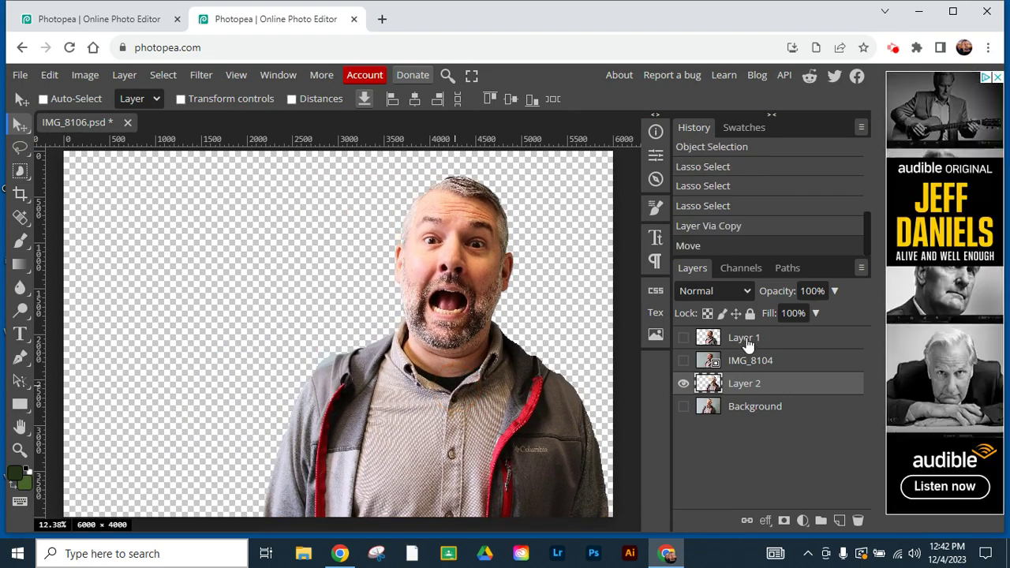
Show the side-turned Layer 1, move it left, and stack it beneath Layer 2
{"action": "left_click", "coordinate": [747, 338]}
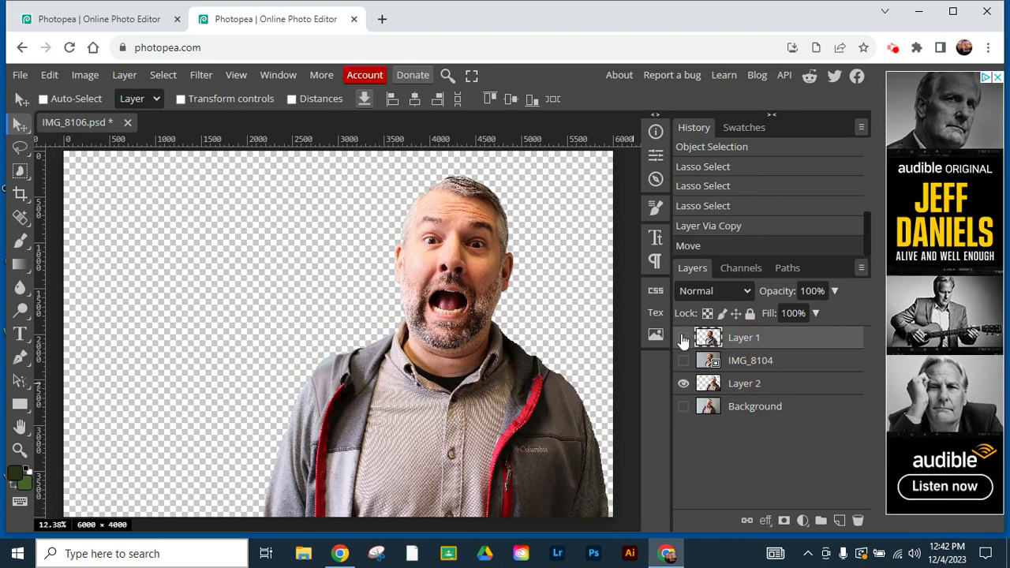
{"action": "left_click", "coordinate": [683, 338]}
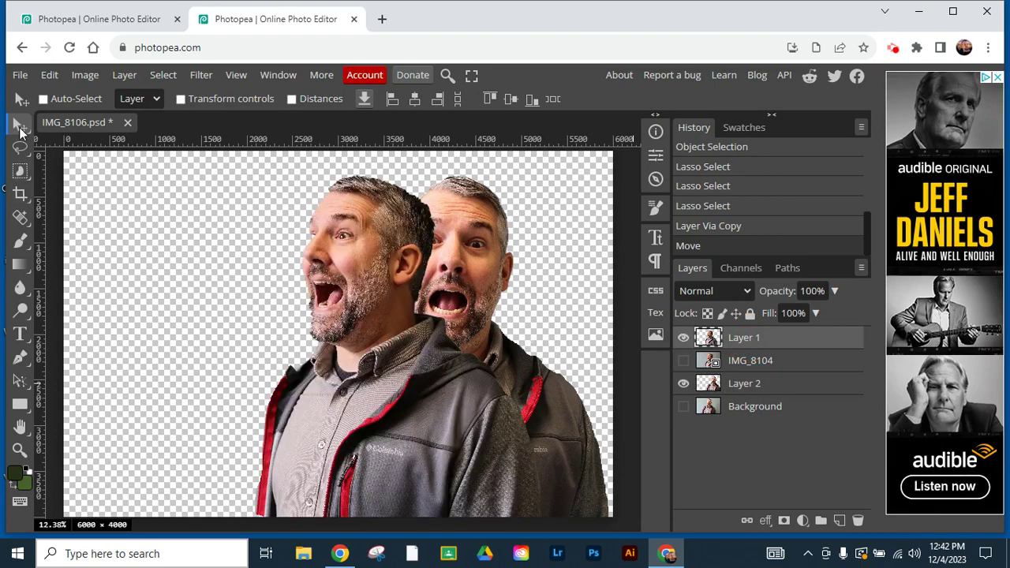
{"action": "left_click_drag", "start_coordinate": [356, 364], "coordinate": [296, 362]}
{"action": "left_click_drag", "start_coordinate": [770, 338], "coordinate": [739, 392]}
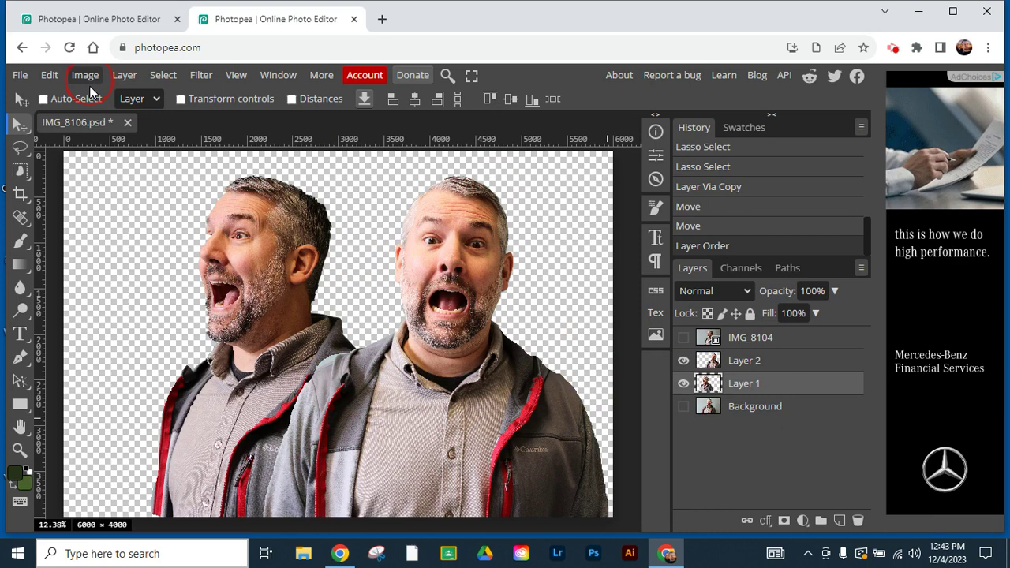
Add a Black & White adjustment layer to turn both men grayscale
{"action": "left_click", "coordinate": [766, 362]}
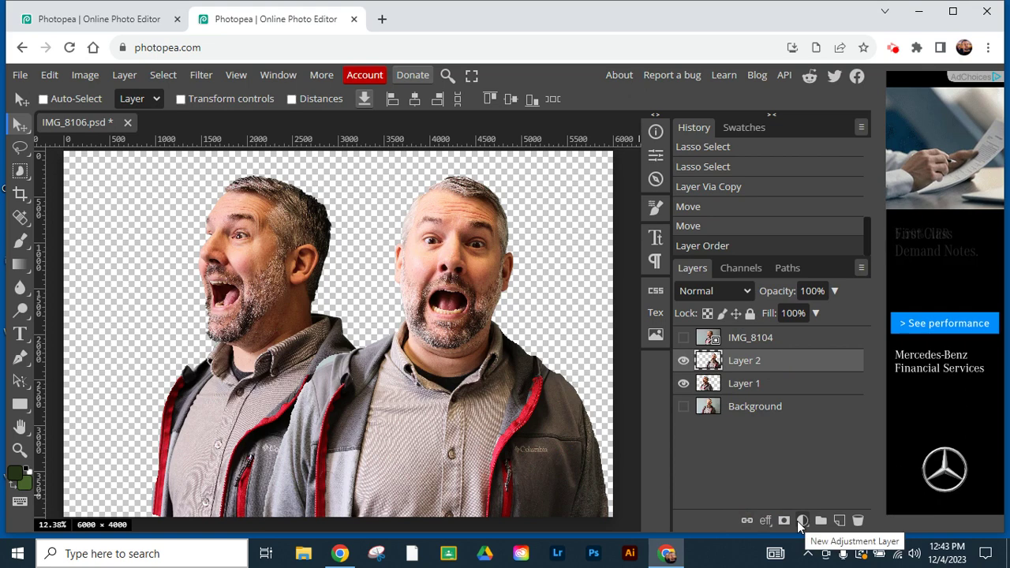
{"action": "left_click", "coordinate": [802, 522]}
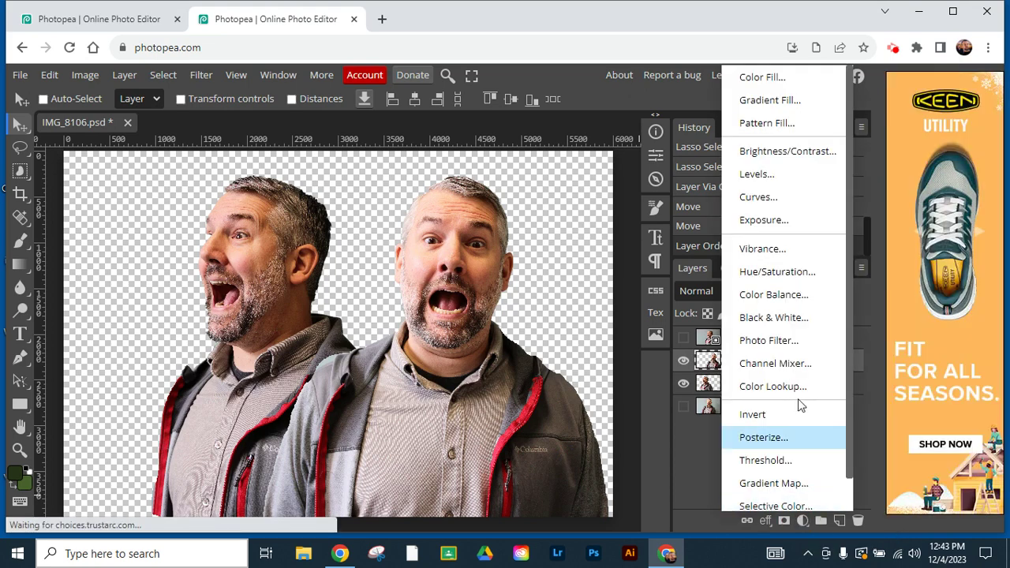
{"action": "left_click", "coordinate": [787, 318]}
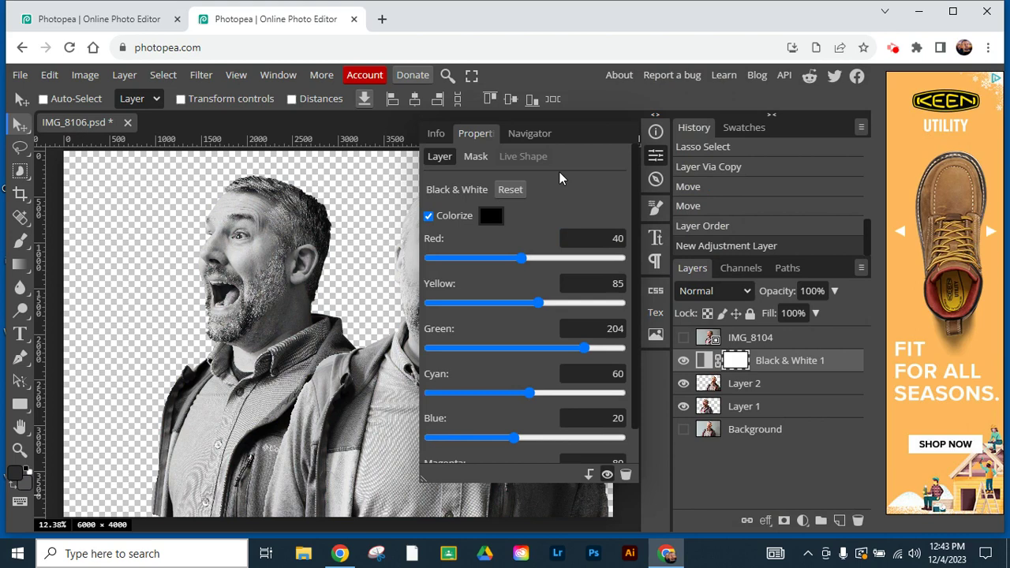
{"action": "left_click", "coordinate": [655, 157]}
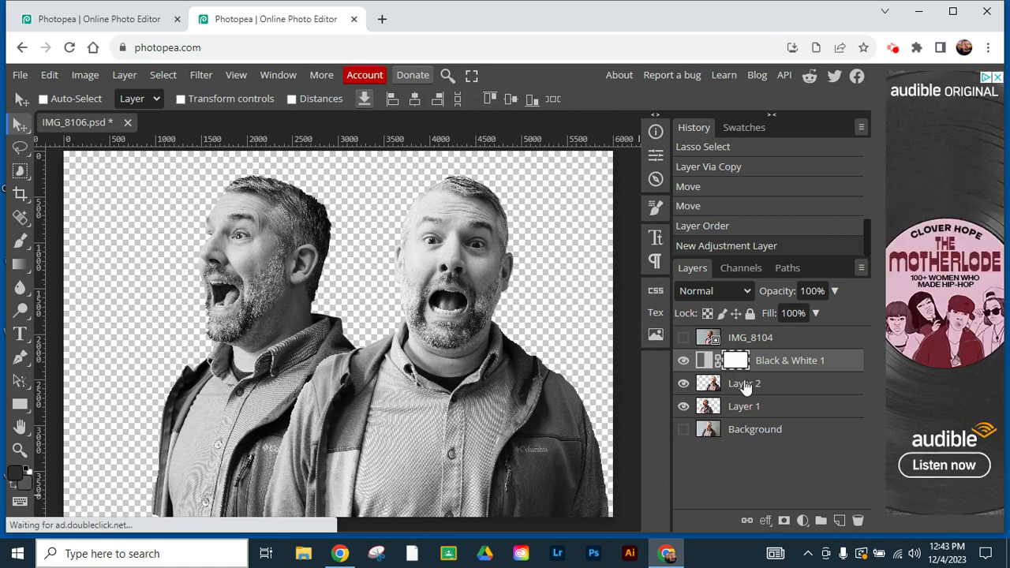
Select Layer 2, check it by hiding and reshowing it, and open the Filter menu
{"action": "left_click", "coordinate": [745, 386]}
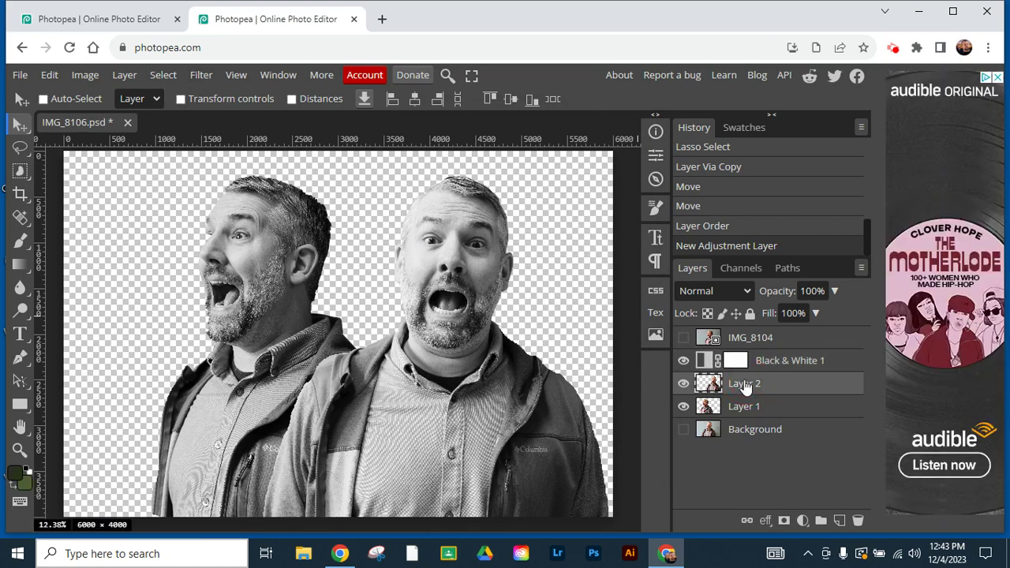
{"action": "left_click", "coordinate": [684, 384]}
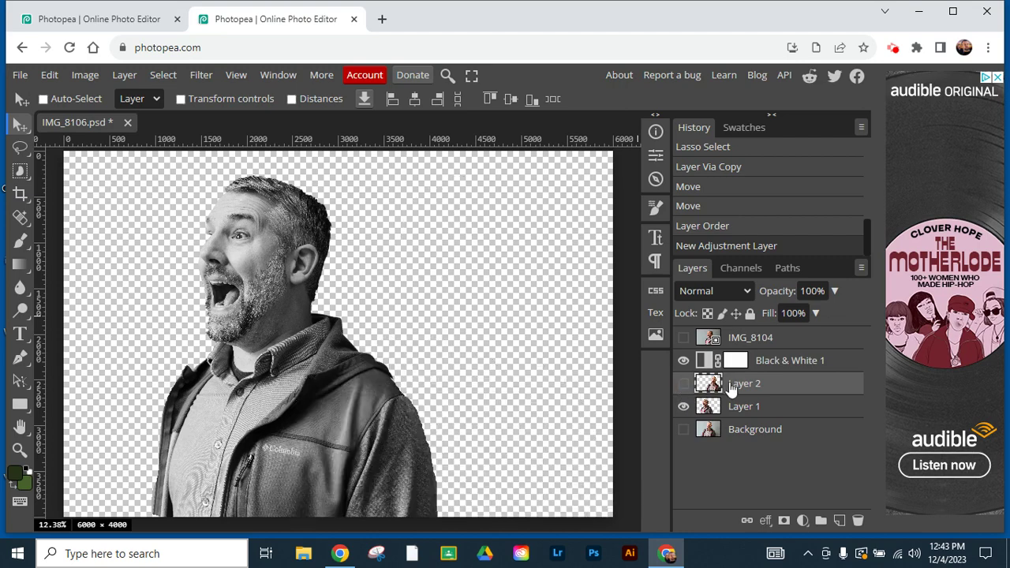
{"action": "key", "text": "ctrl+comma"}
{"action": "left_click", "coordinate": [202, 78]}
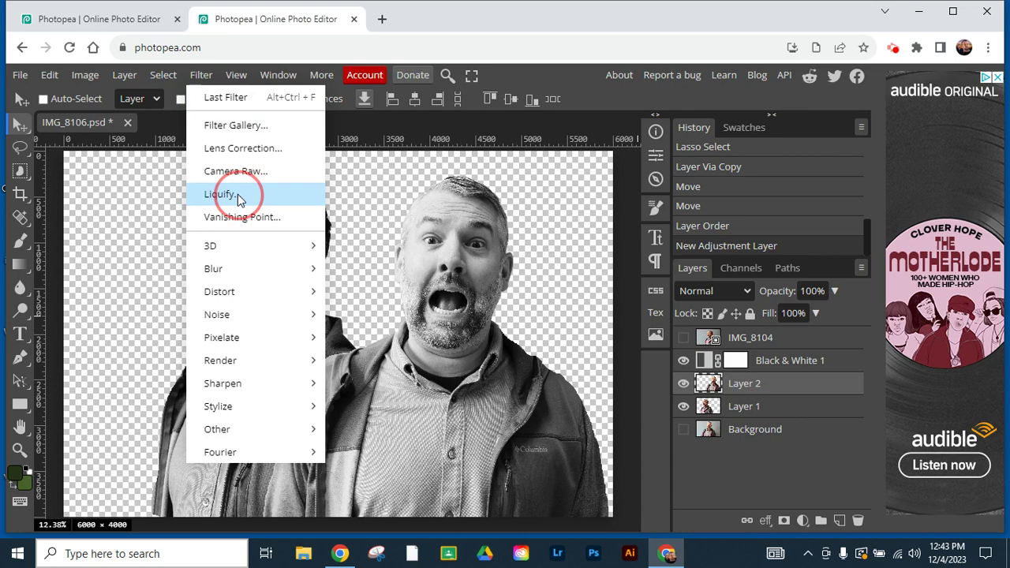
Open Liquify with a much larger brush and smear the front man's hair, mouth and eye leftward
{"action": "left_click", "coordinate": [206, 191]}
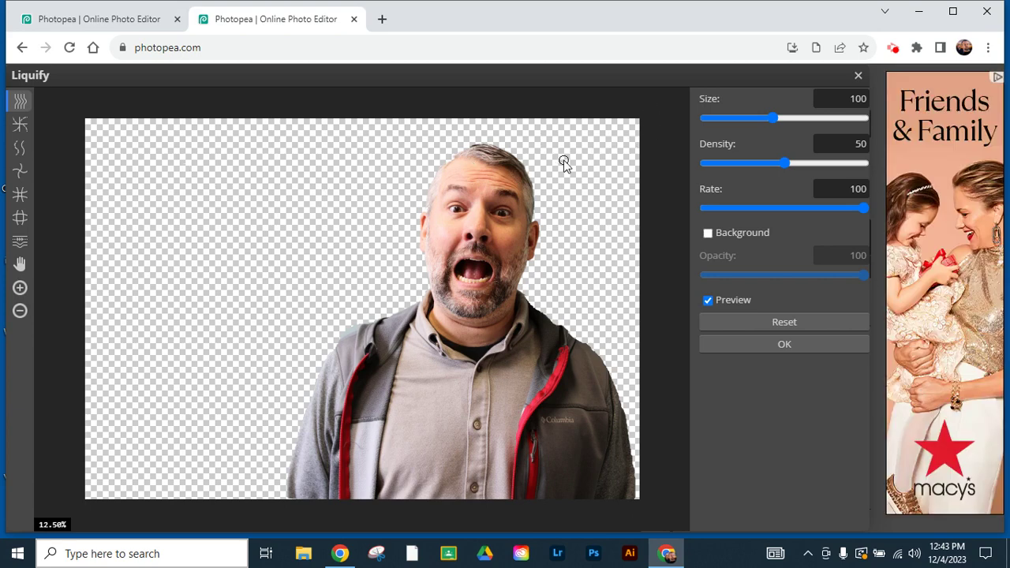
{"action": "left_click_drag", "start_coordinate": [773, 118], "coordinate": [843, 118]}
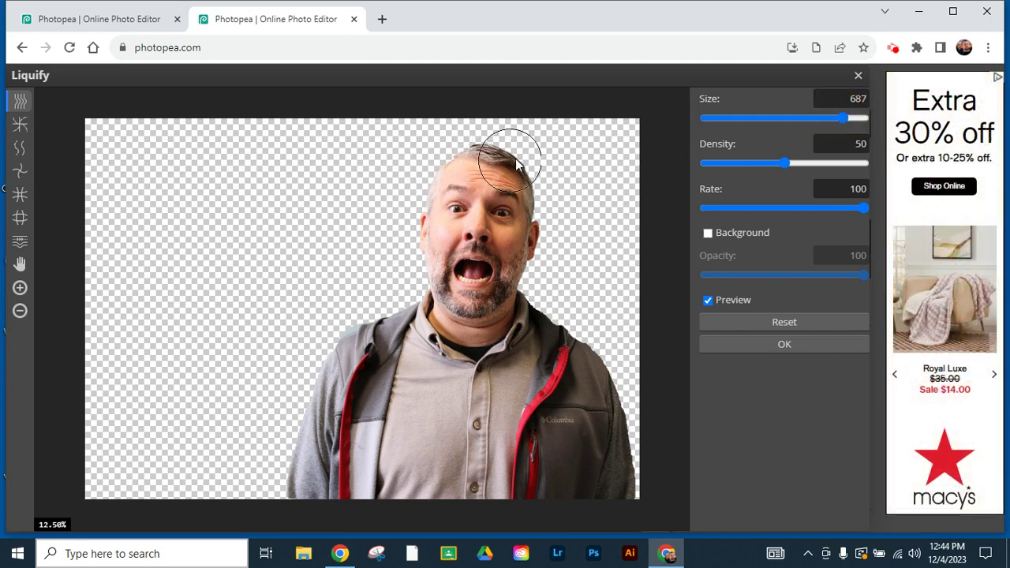
{"action": "left_click_drag", "start_coordinate": [479, 170], "coordinate": [385, 185]}
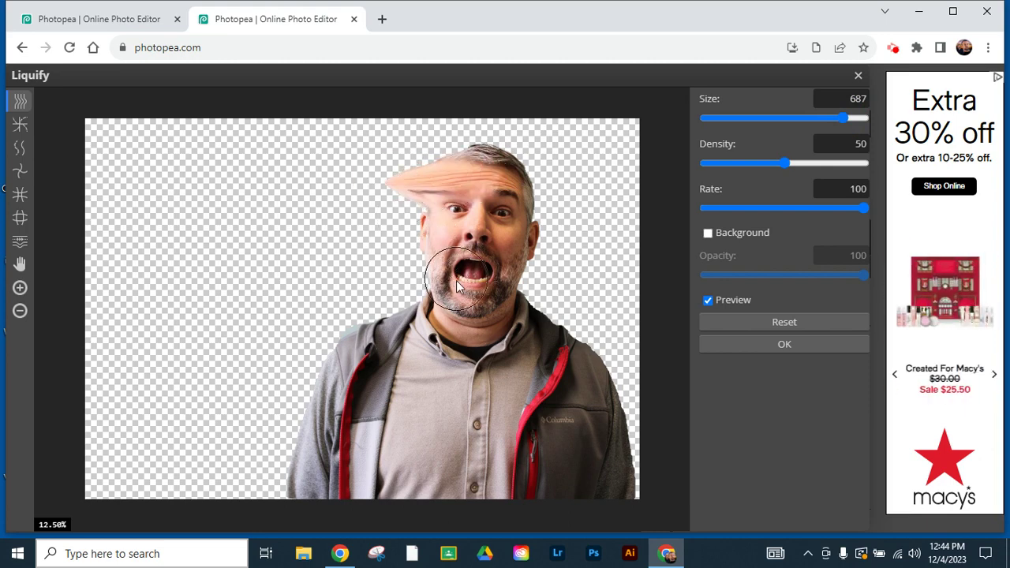
{"action": "mouse_move", "coordinate": [462, 296]}
{"action": "left_mouse_down"}
{"action": "mouse_move", "coordinate": [466, 281]}
{"action": "mouse_move", "coordinate": [384, 272]}
{"action": "mouse_move", "coordinate": [363, 240]}
{"action": "left_mouse_up"}
{"action": "mouse_move", "coordinate": [431, 210]}
{"action": "left_mouse_down"}
{"action": "mouse_move", "coordinate": [389, 227]}
{"action": "mouse_move", "coordinate": [434, 218]}
{"action": "mouse_move", "coordinate": [422, 234]}
{"action": "left_mouse_up"}
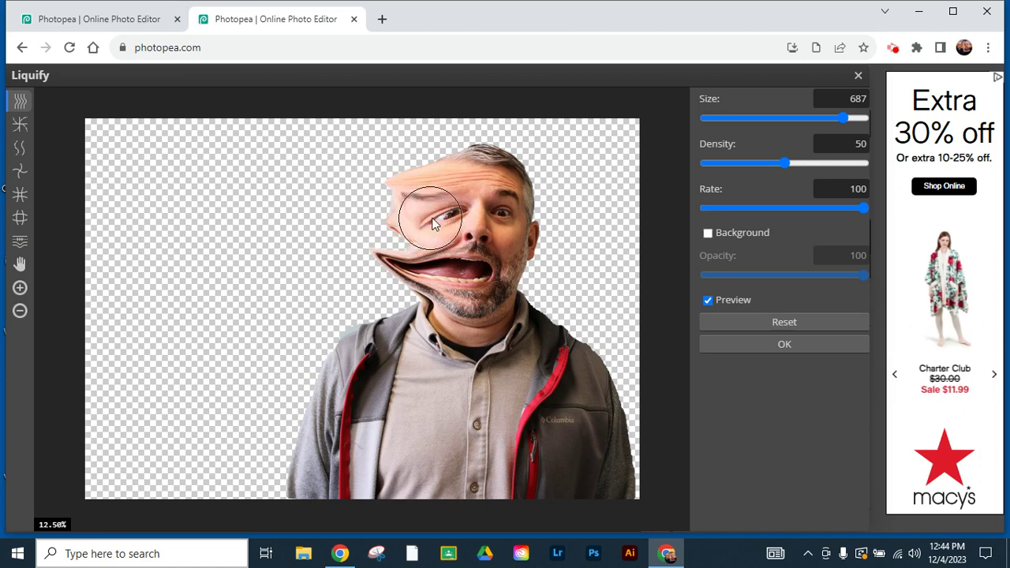
Stretch his eye, cheek, mouth, chin and forehead far left, then apply the warp
{"action": "left_click", "coordinate": [432, 222]}
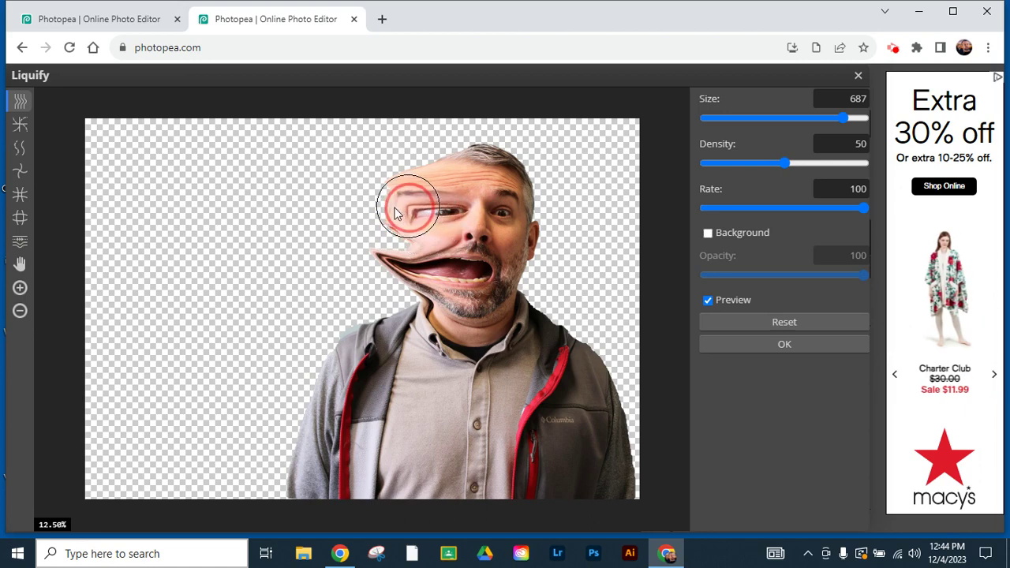
{"action": "left_click_drag", "start_coordinate": [388, 207], "coordinate": [330, 210]}
{"action": "mouse_move", "coordinate": [403, 286]}
{"action": "left_mouse_down"}
{"action": "mouse_move", "coordinate": [397, 297]}
{"action": "mouse_move", "coordinate": [344, 281]}
{"action": "mouse_move", "coordinate": [400, 254]}
{"action": "mouse_move", "coordinate": [320, 237]}
{"action": "left_mouse_up"}
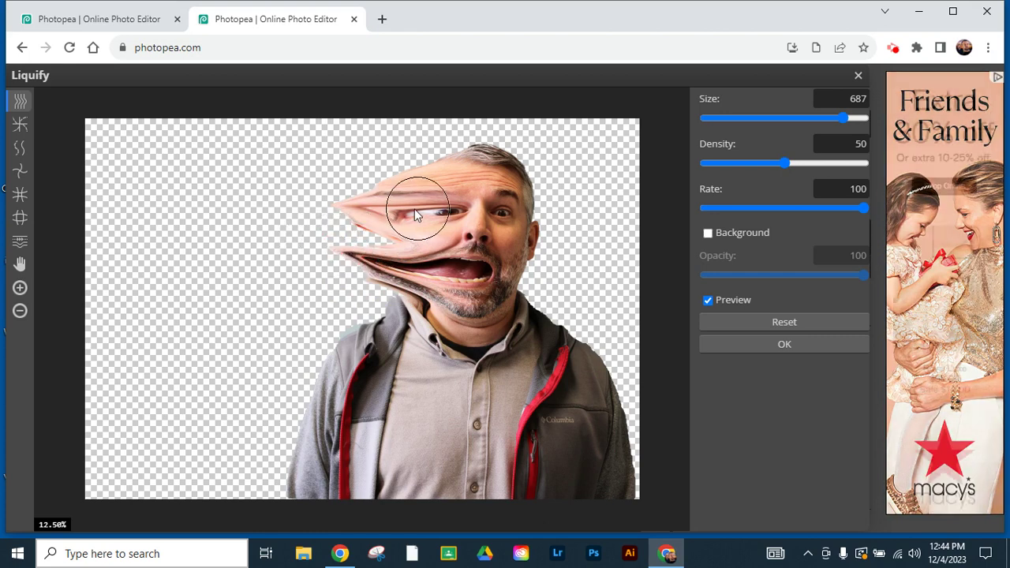
{"action": "left_click_drag", "start_coordinate": [382, 223], "coordinate": [331, 210]}
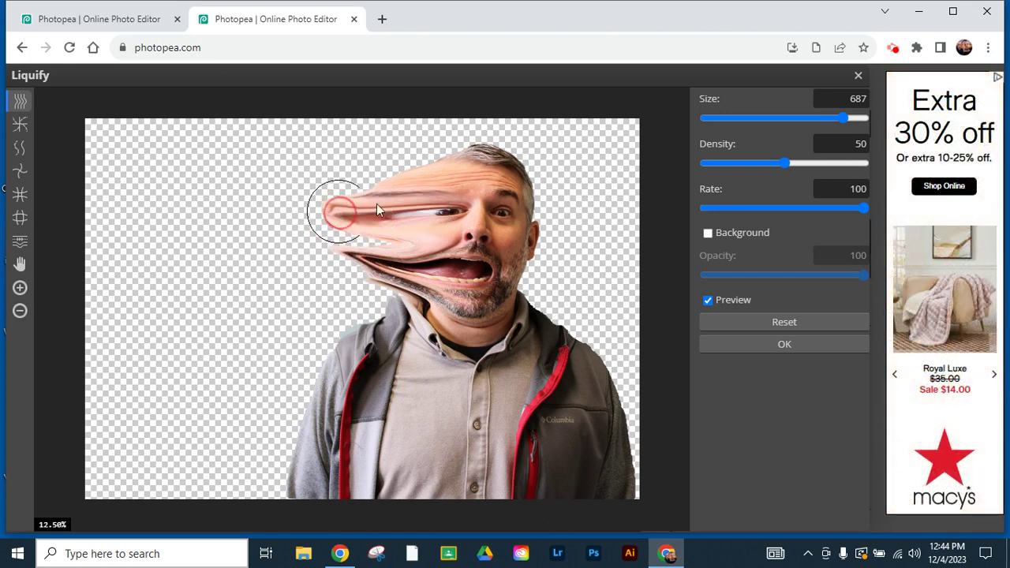
{"action": "left_click_drag", "start_coordinate": [442, 167], "coordinate": [339, 158]}
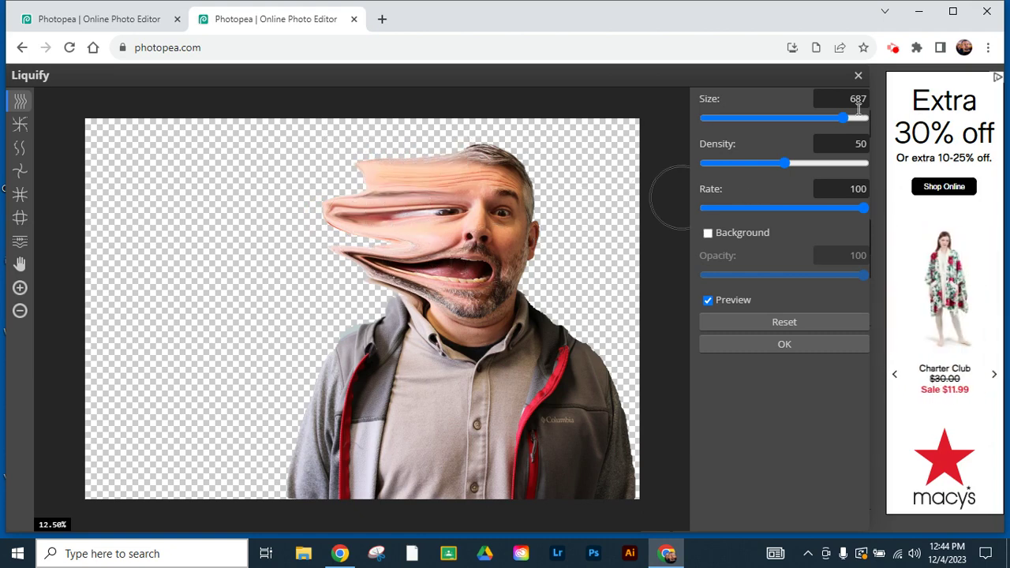
{"action": "left_click", "coordinate": [785, 344]}
{"action": "left_click", "coordinate": [786, 345]}
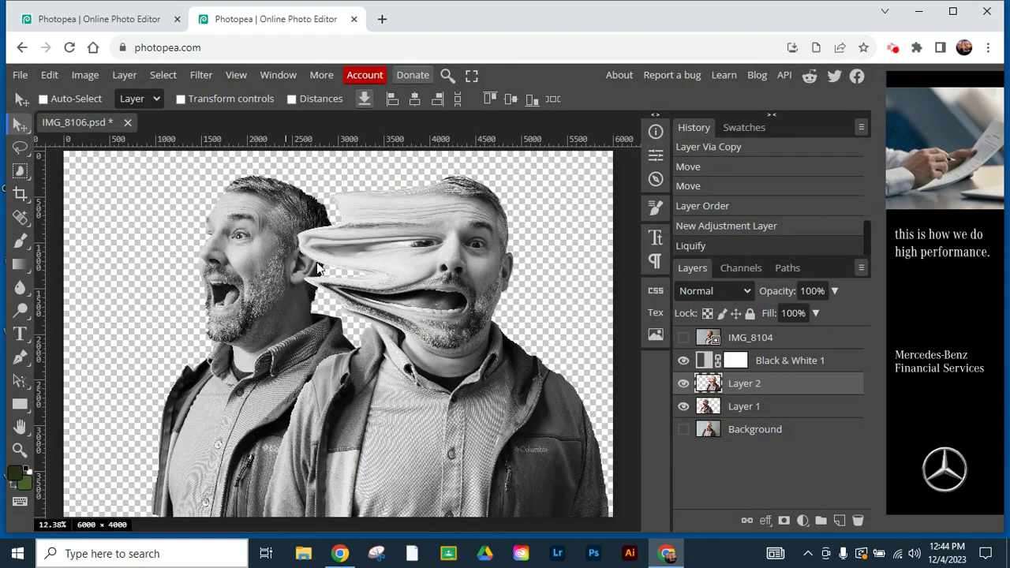
Liquify Layer 1, pushing the side-view man's hair, mouth, eye and chin rightward into streaks
{"action": "left_click", "coordinate": [743, 411]}
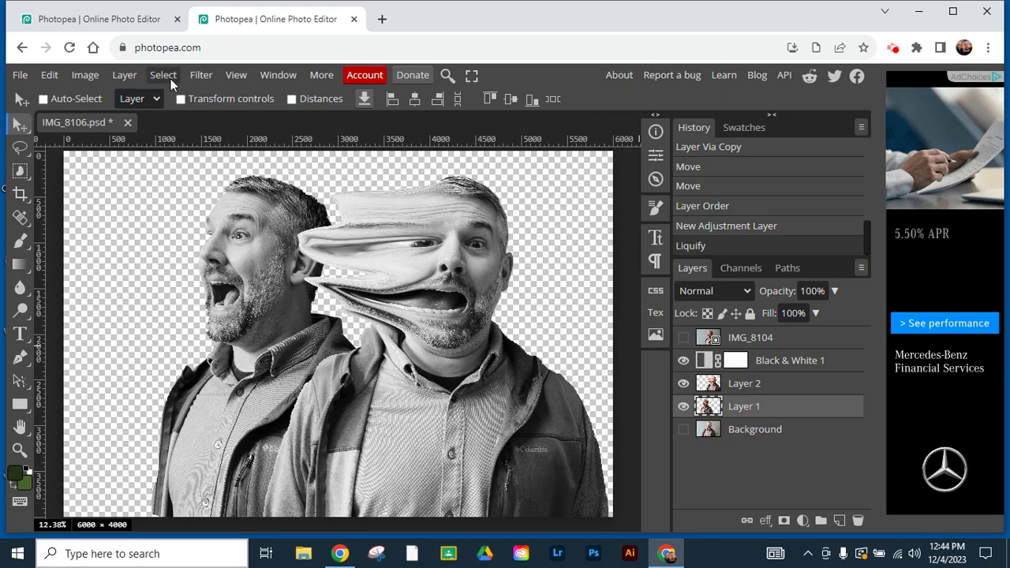
{"action": "left_click", "coordinate": [197, 75]}
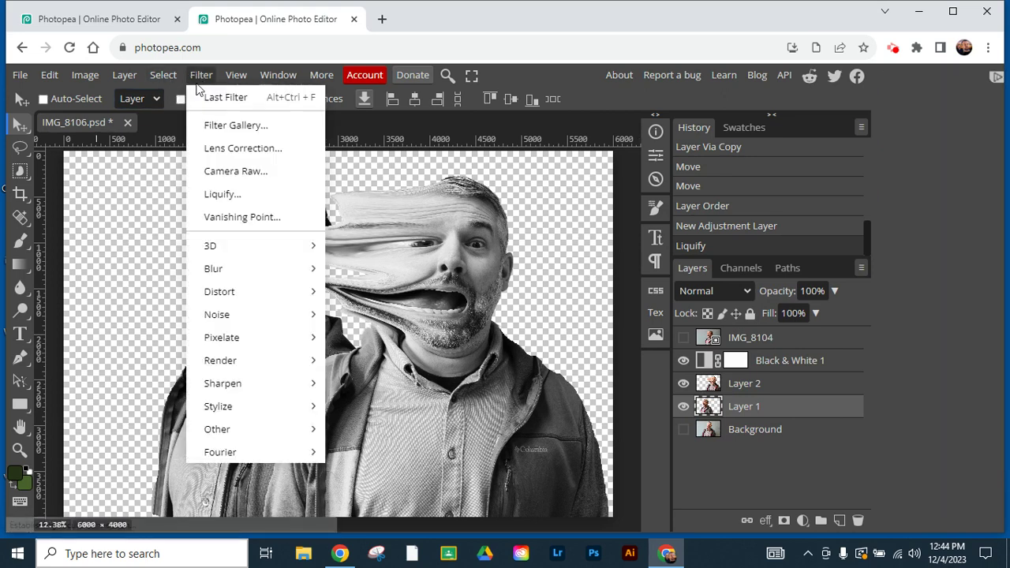
{"action": "left_click", "coordinate": [244, 194]}
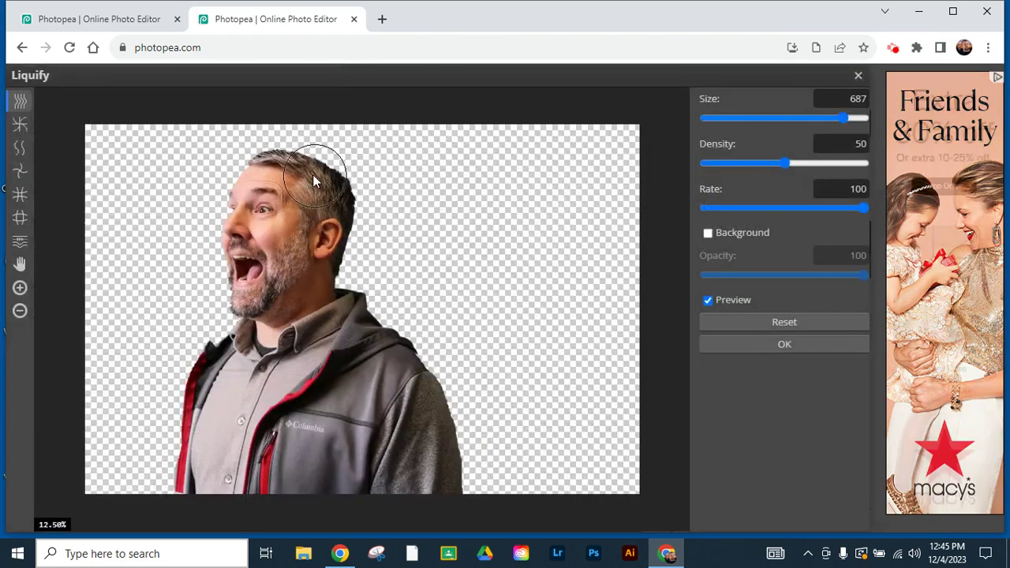
{"action": "mouse_move", "coordinate": [277, 169]}
{"action": "left_mouse_down"}
{"action": "mouse_move", "coordinate": [360, 184]}
{"action": "mouse_move", "coordinate": [395, 176]}
{"action": "left_mouse_up"}
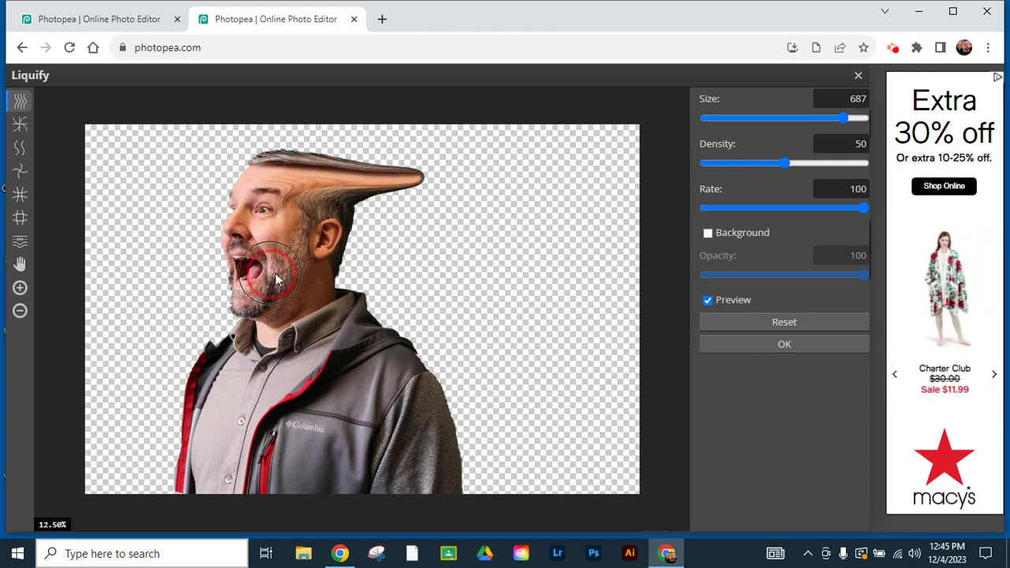
{"action": "mouse_move", "coordinate": [308, 273]}
{"action": "left_mouse_down"}
{"action": "mouse_move", "coordinate": [366, 284]}
{"action": "mouse_move", "coordinate": [347, 288]}
{"action": "mouse_move", "coordinate": [401, 265]}
{"action": "left_mouse_up"}
{"action": "mouse_move", "coordinate": [282, 212]}
{"action": "left_mouse_down"}
{"action": "mouse_move", "coordinate": [333, 227]}
{"action": "mouse_move", "coordinate": [422, 226]}
{"action": "left_mouse_up"}
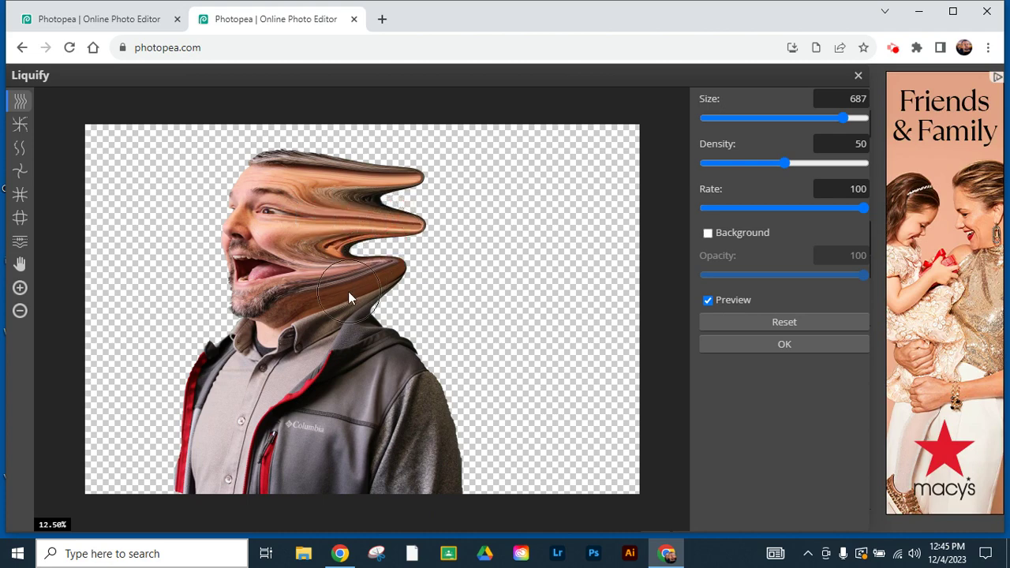
{"action": "mouse_move", "coordinate": [395, 290]}
{"action": "left_mouse_down"}
{"action": "mouse_move", "coordinate": [429, 273]}
{"action": "mouse_move", "coordinate": [393, 250]}
{"action": "mouse_move", "coordinate": [359, 202]}
{"action": "mouse_move", "coordinate": [416, 198]}
{"action": "mouse_move", "coordinate": [352, 254]}
{"action": "mouse_move", "coordinate": [426, 251]}
{"action": "left_mouse_up"}
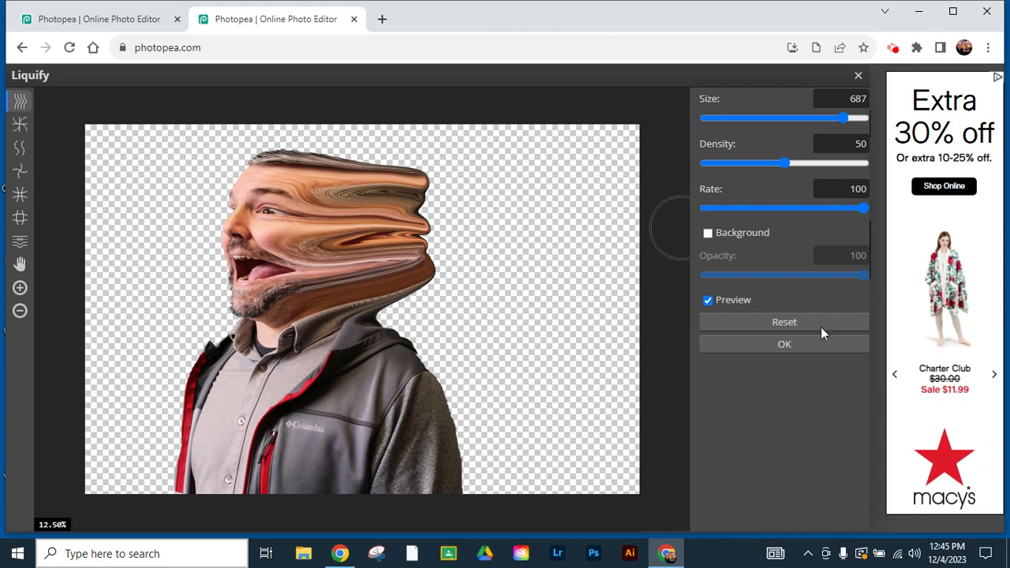
{"action": "left_click", "coordinate": [805, 345]}
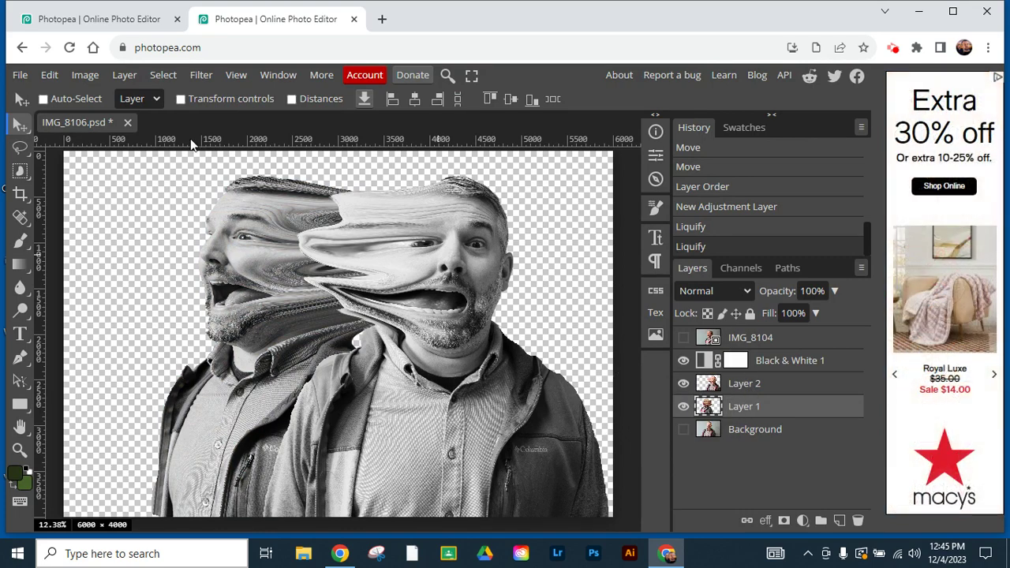
Flatten all layers into one Background layer and unlock it for editing
{"action": "left_click", "coordinate": [123, 76]}
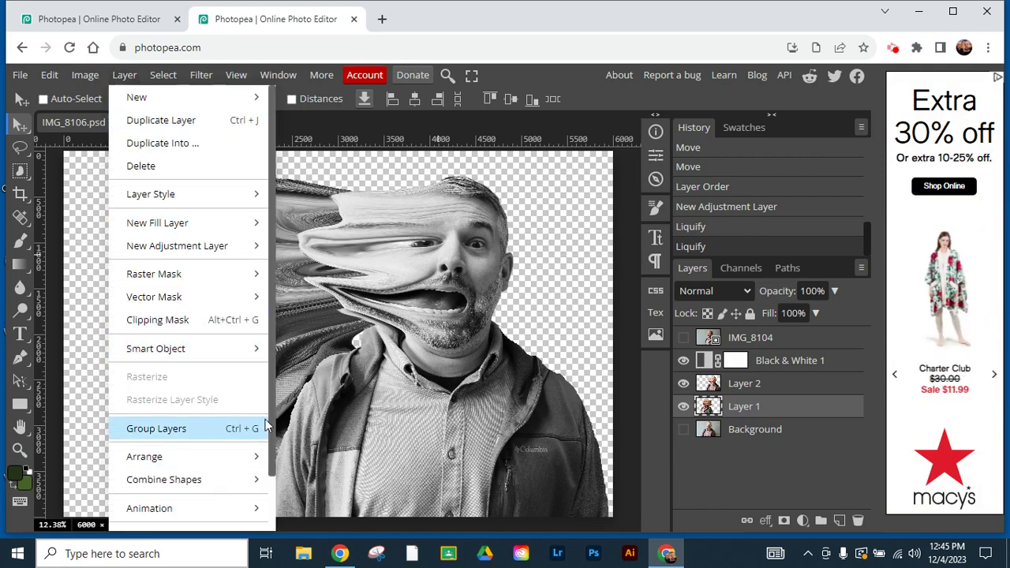
{"action": "left_click_drag", "start_coordinate": [272, 426], "coordinate": [265, 489]}
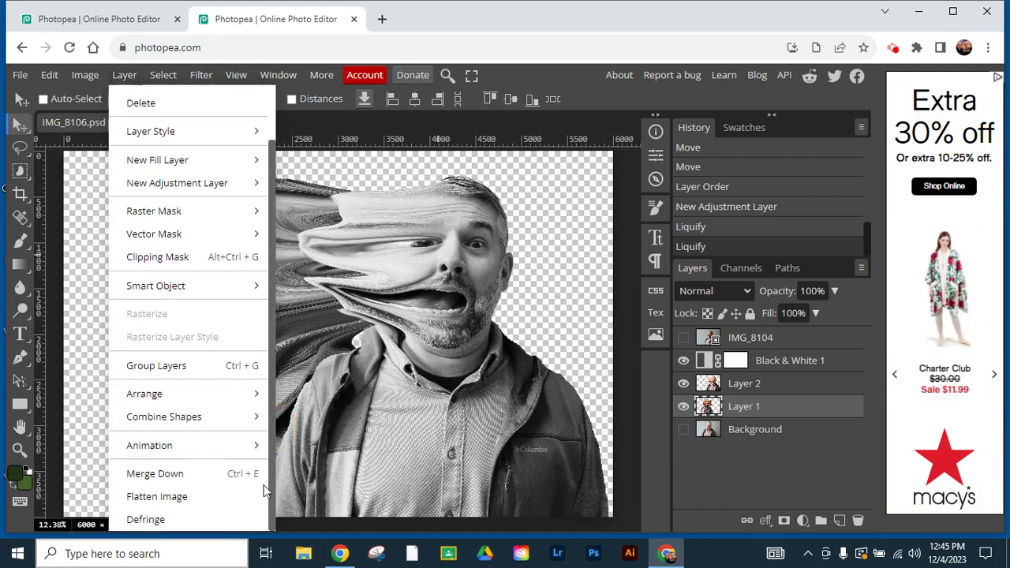
{"action": "left_click", "coordinate": [171, 501]}
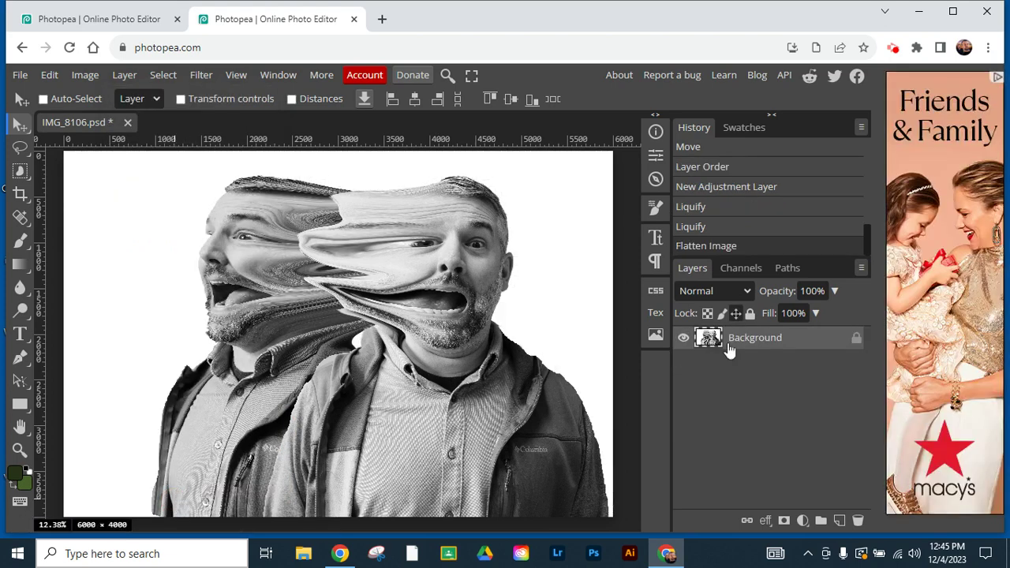
{"action": "left_click", "coordinate": [857, 340]}
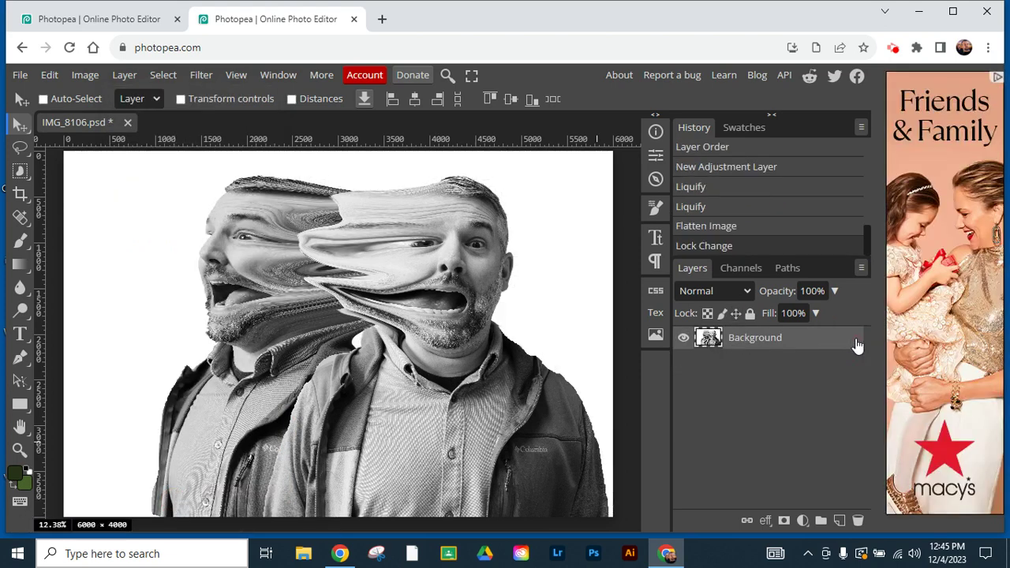
{"action": "left_click", "coordinate": [202, 76]}
On the flattened image, liquify the head tops and mouths together, undoing one stray smear
{"action": "left_click", "coordinate": [224, 197]}
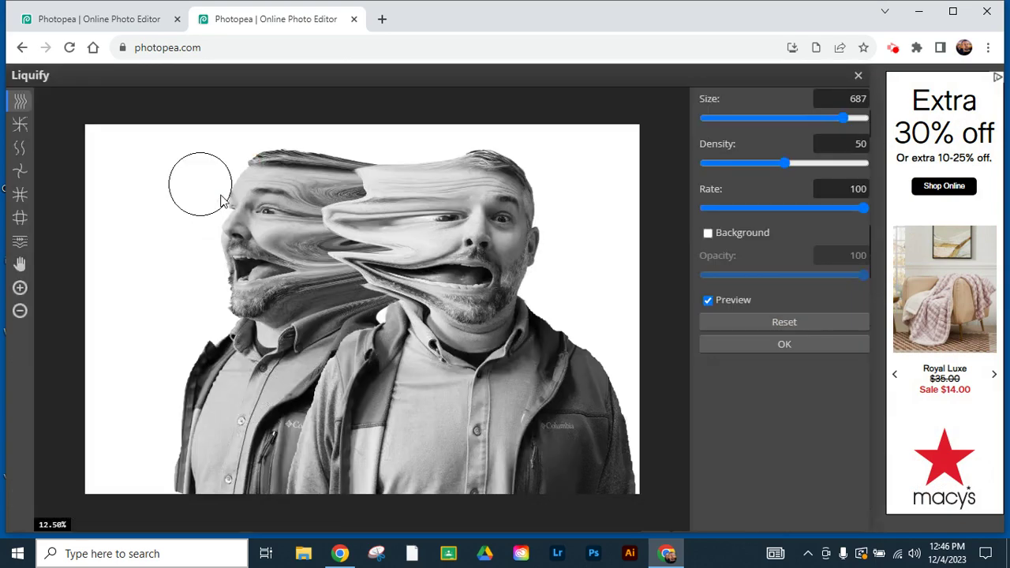
{"action": "mouse_move", "coordinate": [394, 206]}
{"action": "left_mouse_down"}
{"action": "mouse_move", "coordinate": [322, 207]}
{"action": "mouse_move", "coordinate": [389, 200]}
{"action": "mouse_move", "coordinate": [388, 191]}
{"action": "mouse_move", "coordinate": [355, 229]}
{"action": "mouse_move", "coordinate": [347, 261]}
{"action": "mouse_move", "coordinate": [382, 285]}
{"action": "mouse_move", "coordinate": [339, 272]}
{"action": "mouse_move", "coordinate": [336, 296]}
{"action": "mouse_move", "coordinate": [325, 250]}
{"action": "mouse_move", "coordinate": [281, 209]}
{"action": "mouse_move", "coordinate": [267, 239]}
{"action": "left_mouse_up"}
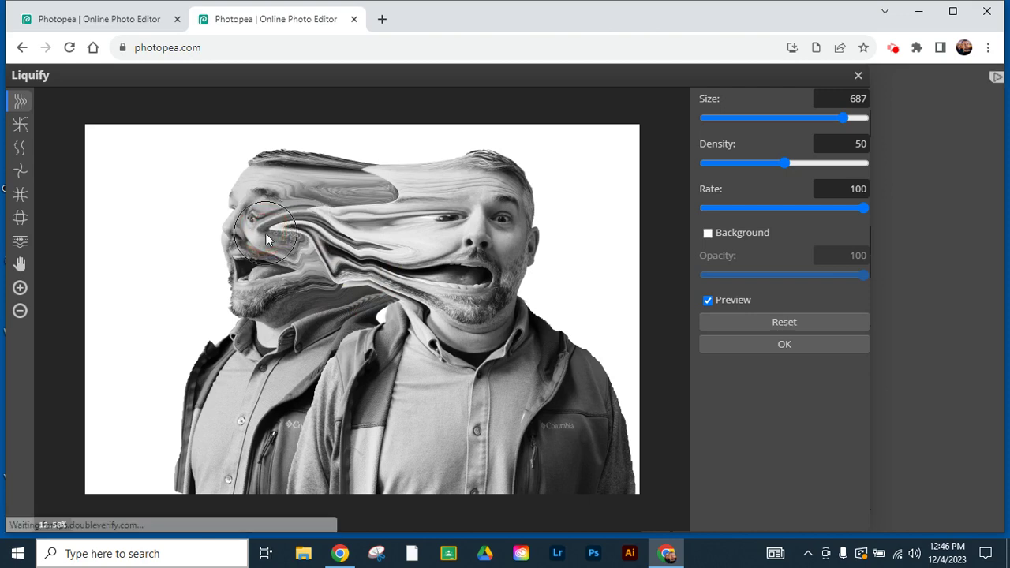
{"action": "key", "text": "ctrl+z"}
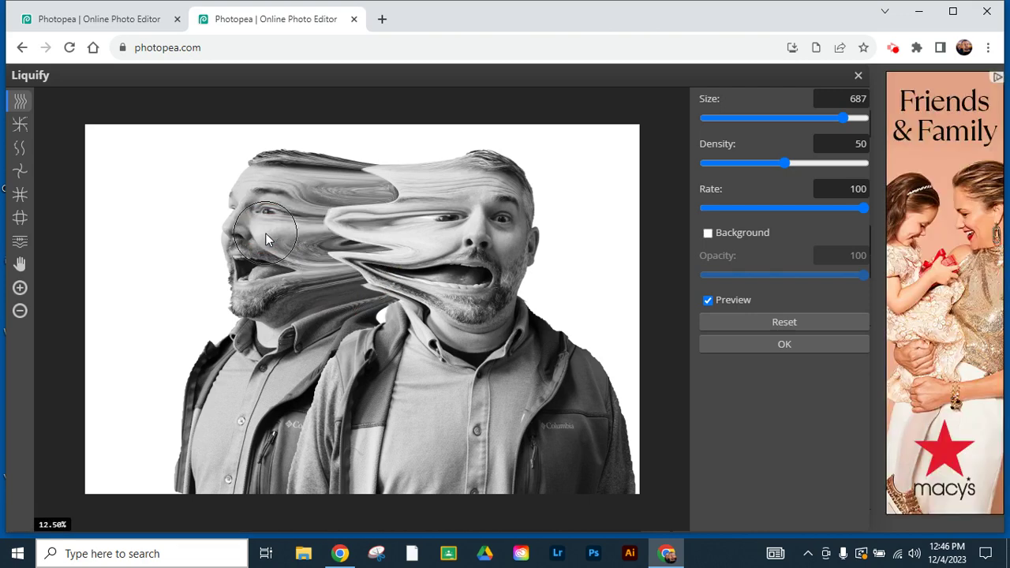
{"action": "mouse_move", "coordinate": [387, 252]}
{"action": "left_mouse_down"}
{"action": "mouse_move", "coordinate": [330, 245]}
{"action": "mouse_move", "coordinate": [339, 232]}
{"action": "mouse_move", "coordinate": [377, 241]}
{"action": "mouse_move", "coordinate": [389, 221]}
{"action": "mouse_move", "coordinate": [387, 193]}
{"action": "mouse_move", "coordinate": [387, 203]}
{"action": "mouse_move", "coordinate": [363, 198]}
{"action": "mouse_move", "coordinate": [322, 231]}
{"action": "mouse_move", "coordinate": [378, 284]}
{"action": "mouse_move", "coordinate": [352, 295]}
{"action": "mouse_move", "coordinate": [340, 284]}
{"action": "mouse_move", "coordinate": [344, 298]}
{"action": "left_mouse_up"}
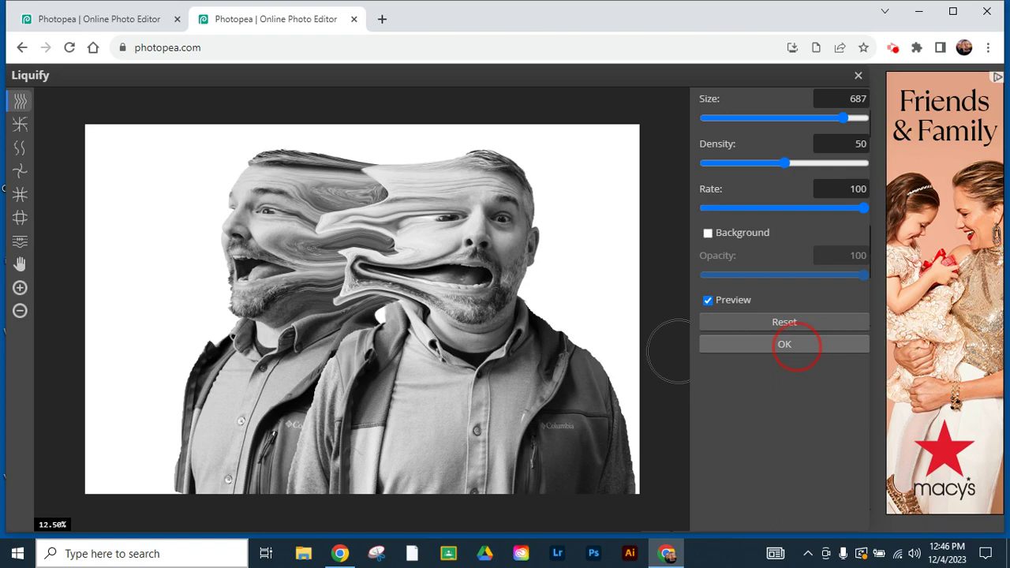
{"action": "left_click", "coordinate": [795, 347]}
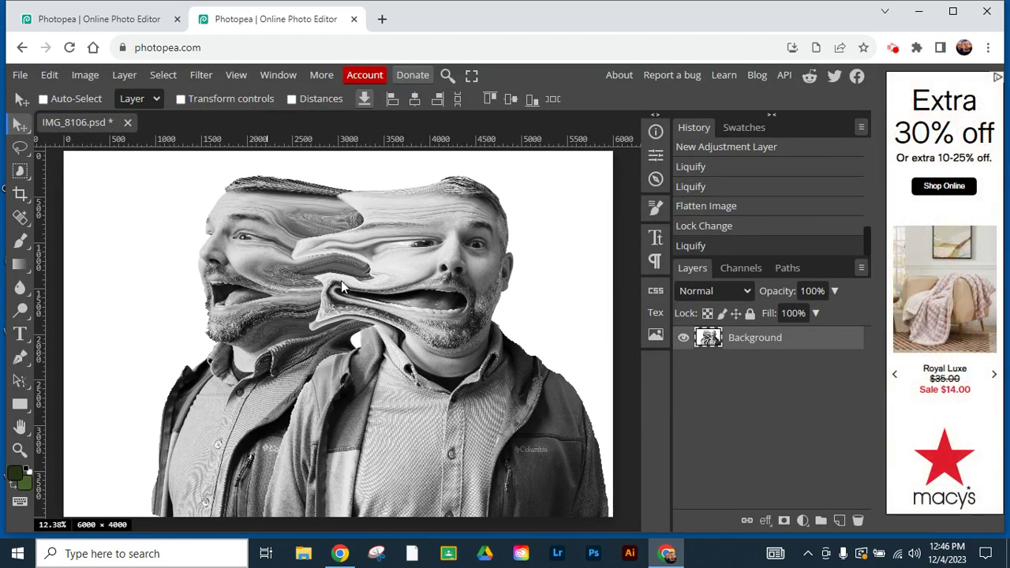
Show the File > Export as formats: PNG, JPG, WEBP, PDF, SVG, GIF and MP4
{"action": "left_click", "coordinate": [19, 74]}
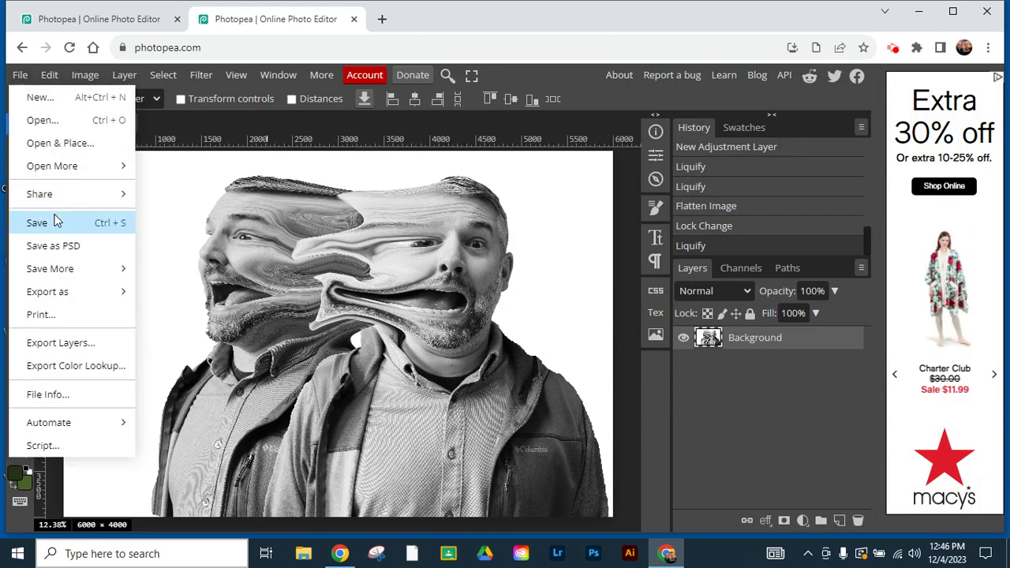
{"action": "mouse_move", "coordinate": [81, 289]}
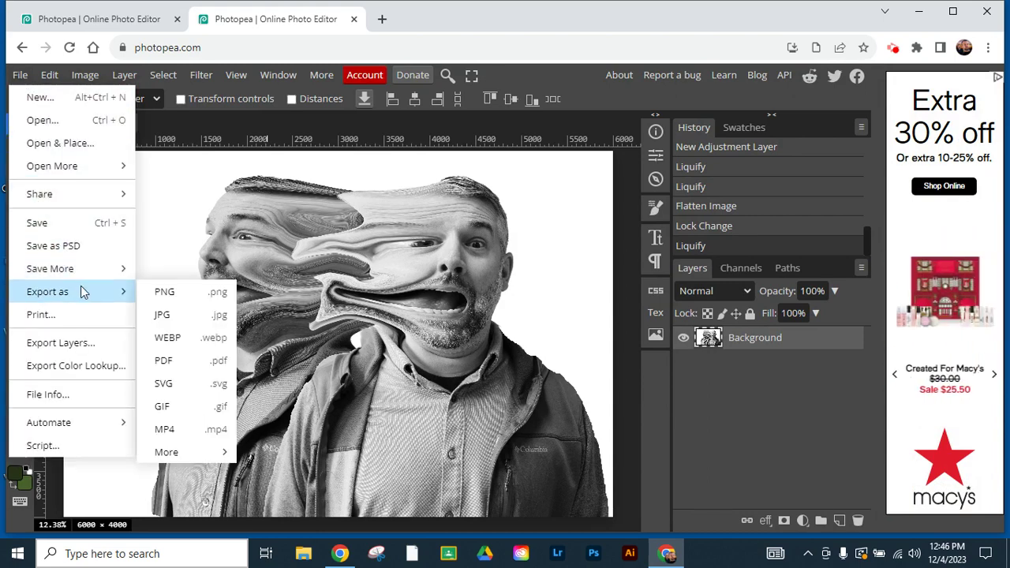